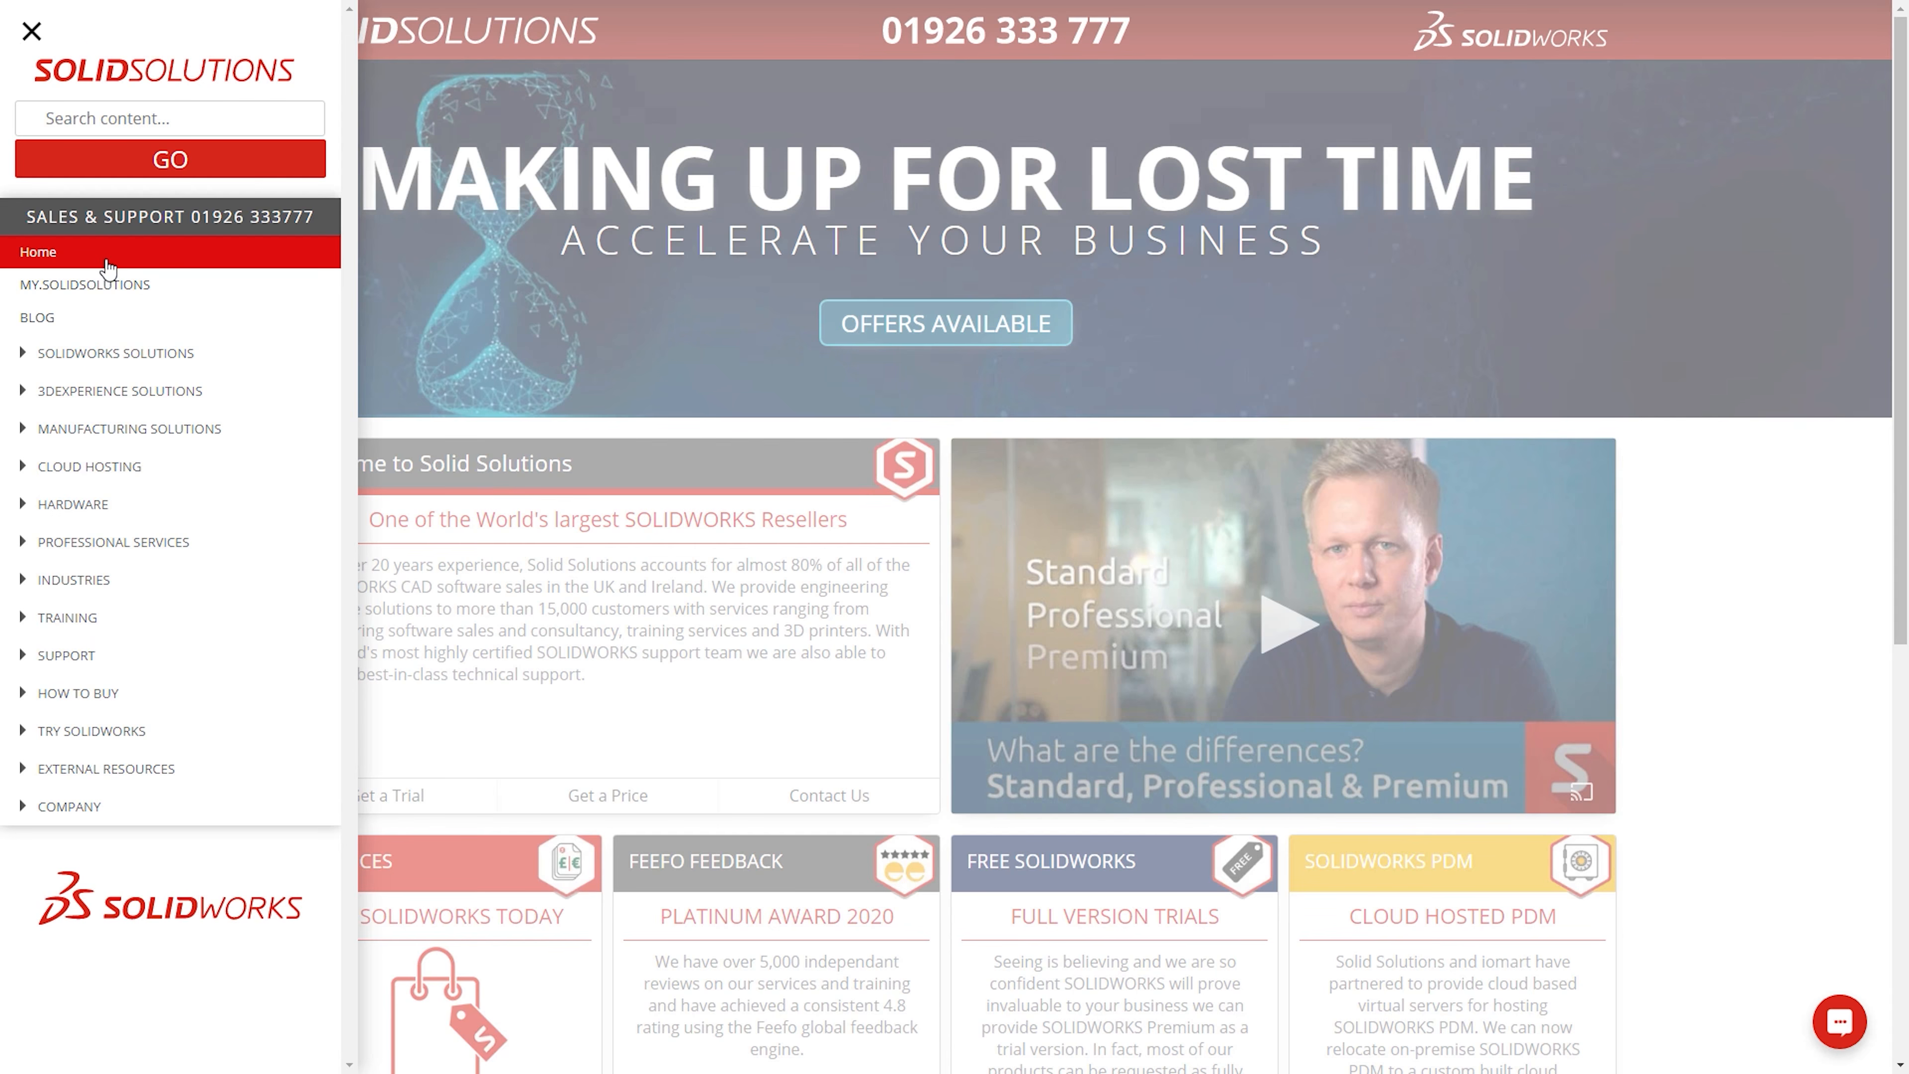
Step: Open the Download SOLIDWORKS page from the MySolidSolutions area of the website
left_click(105, 285)
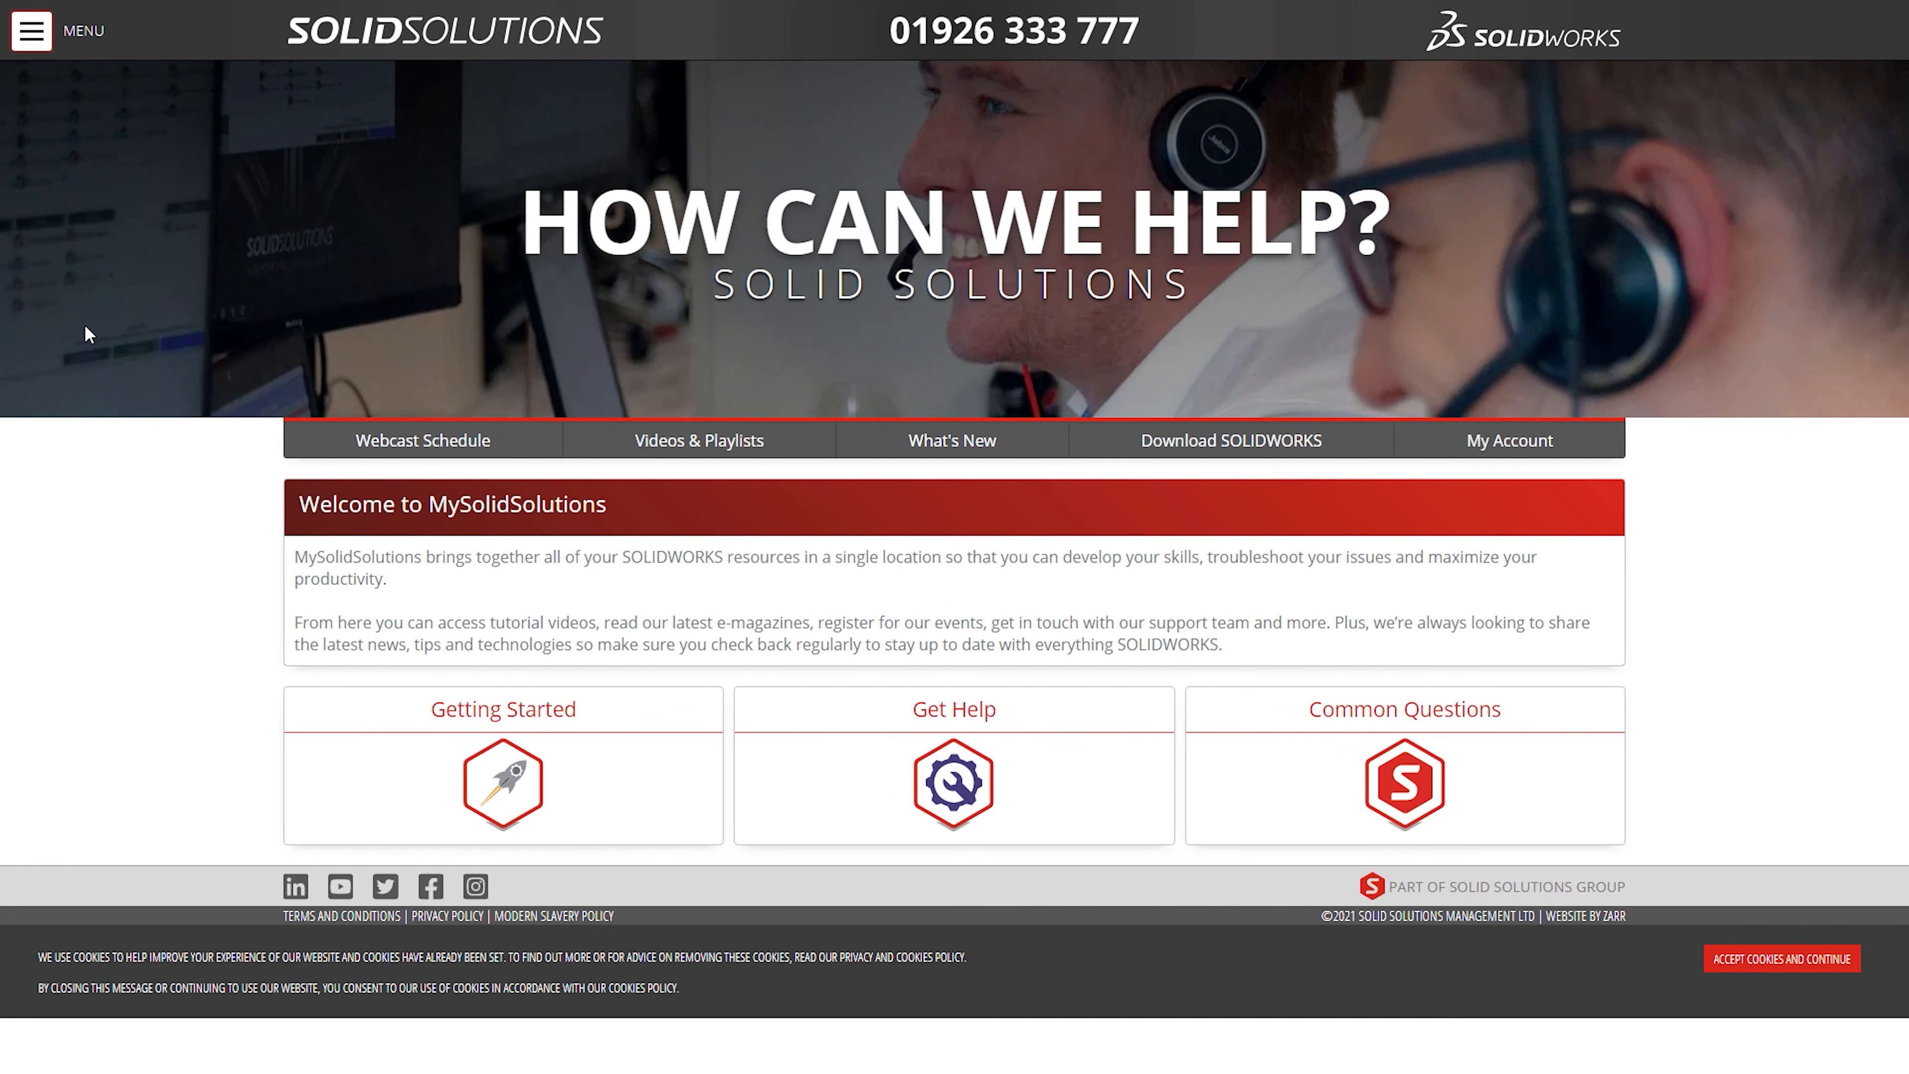
left_click(1224, 453)
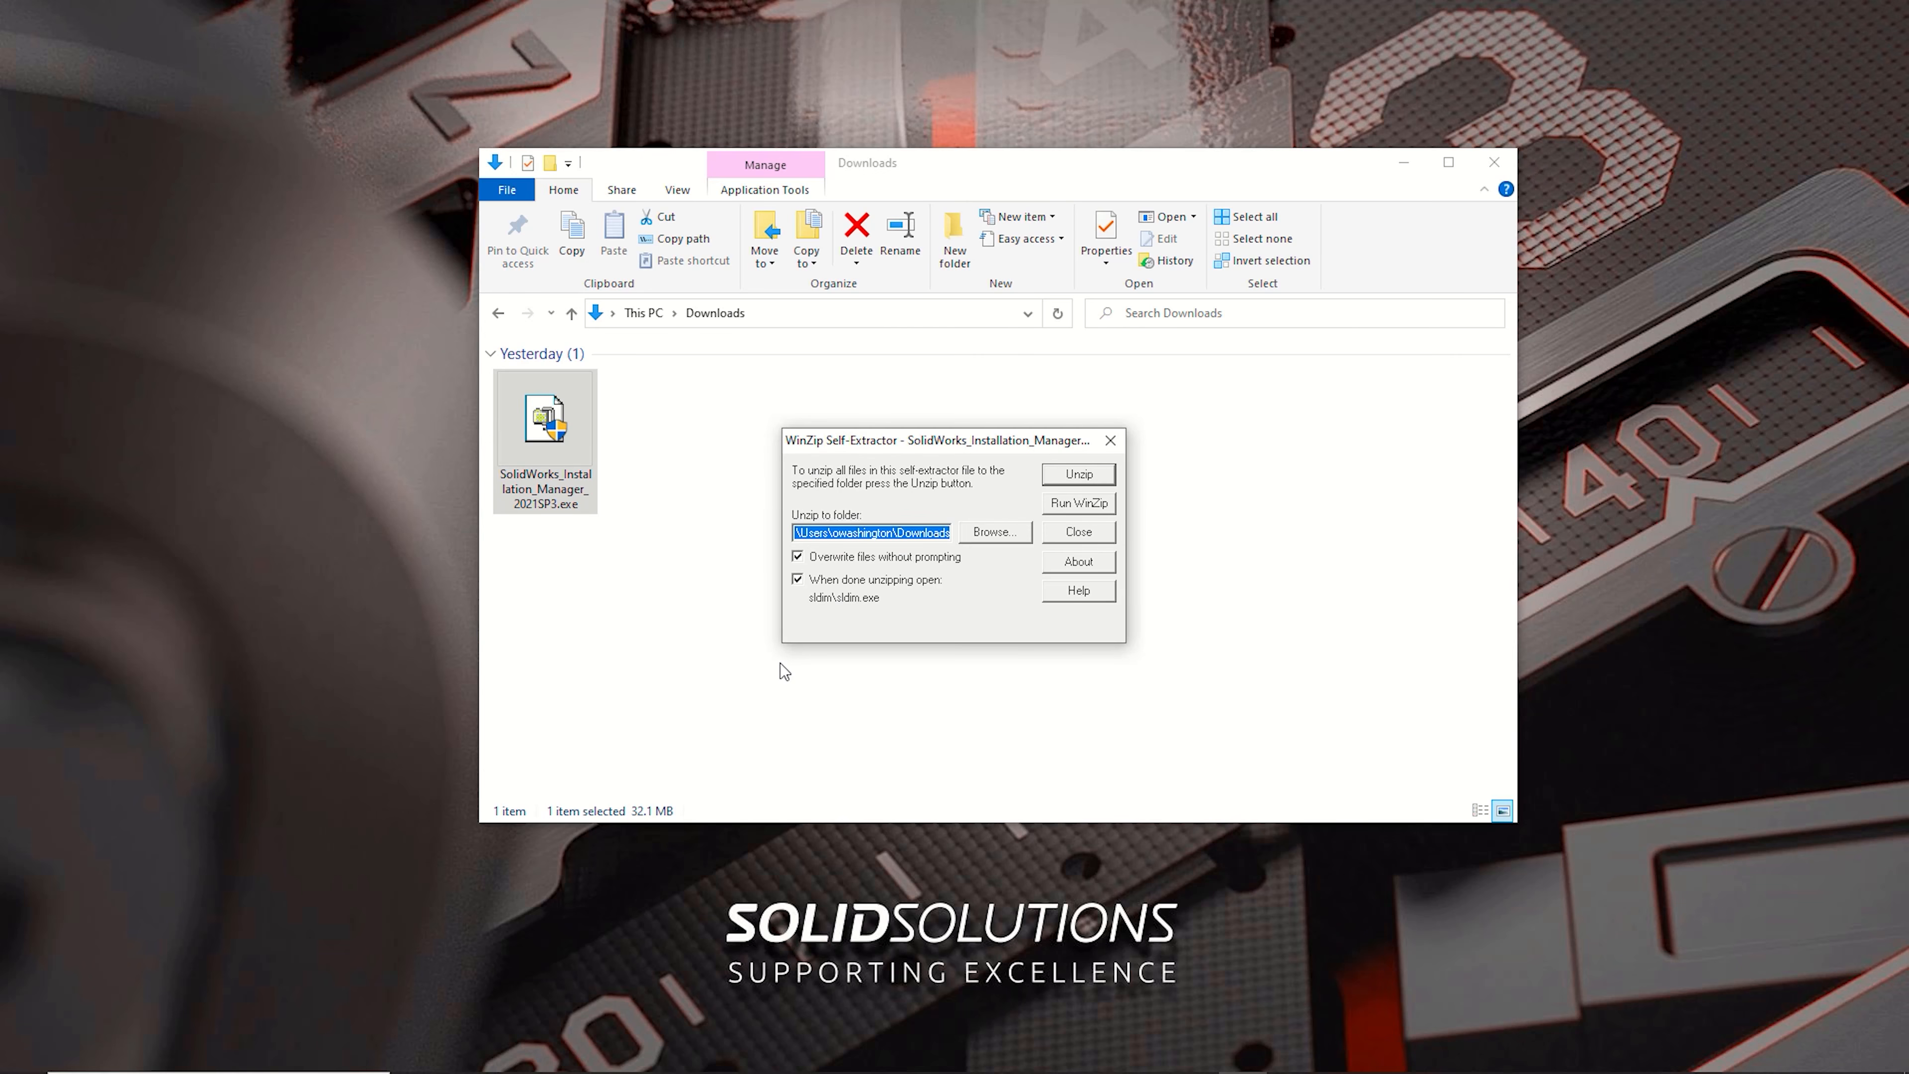
Step: Unzip the SOLIDWORKS Installation Manager files into the Downloads folder and close the confirmation
left_click(1060, 478)
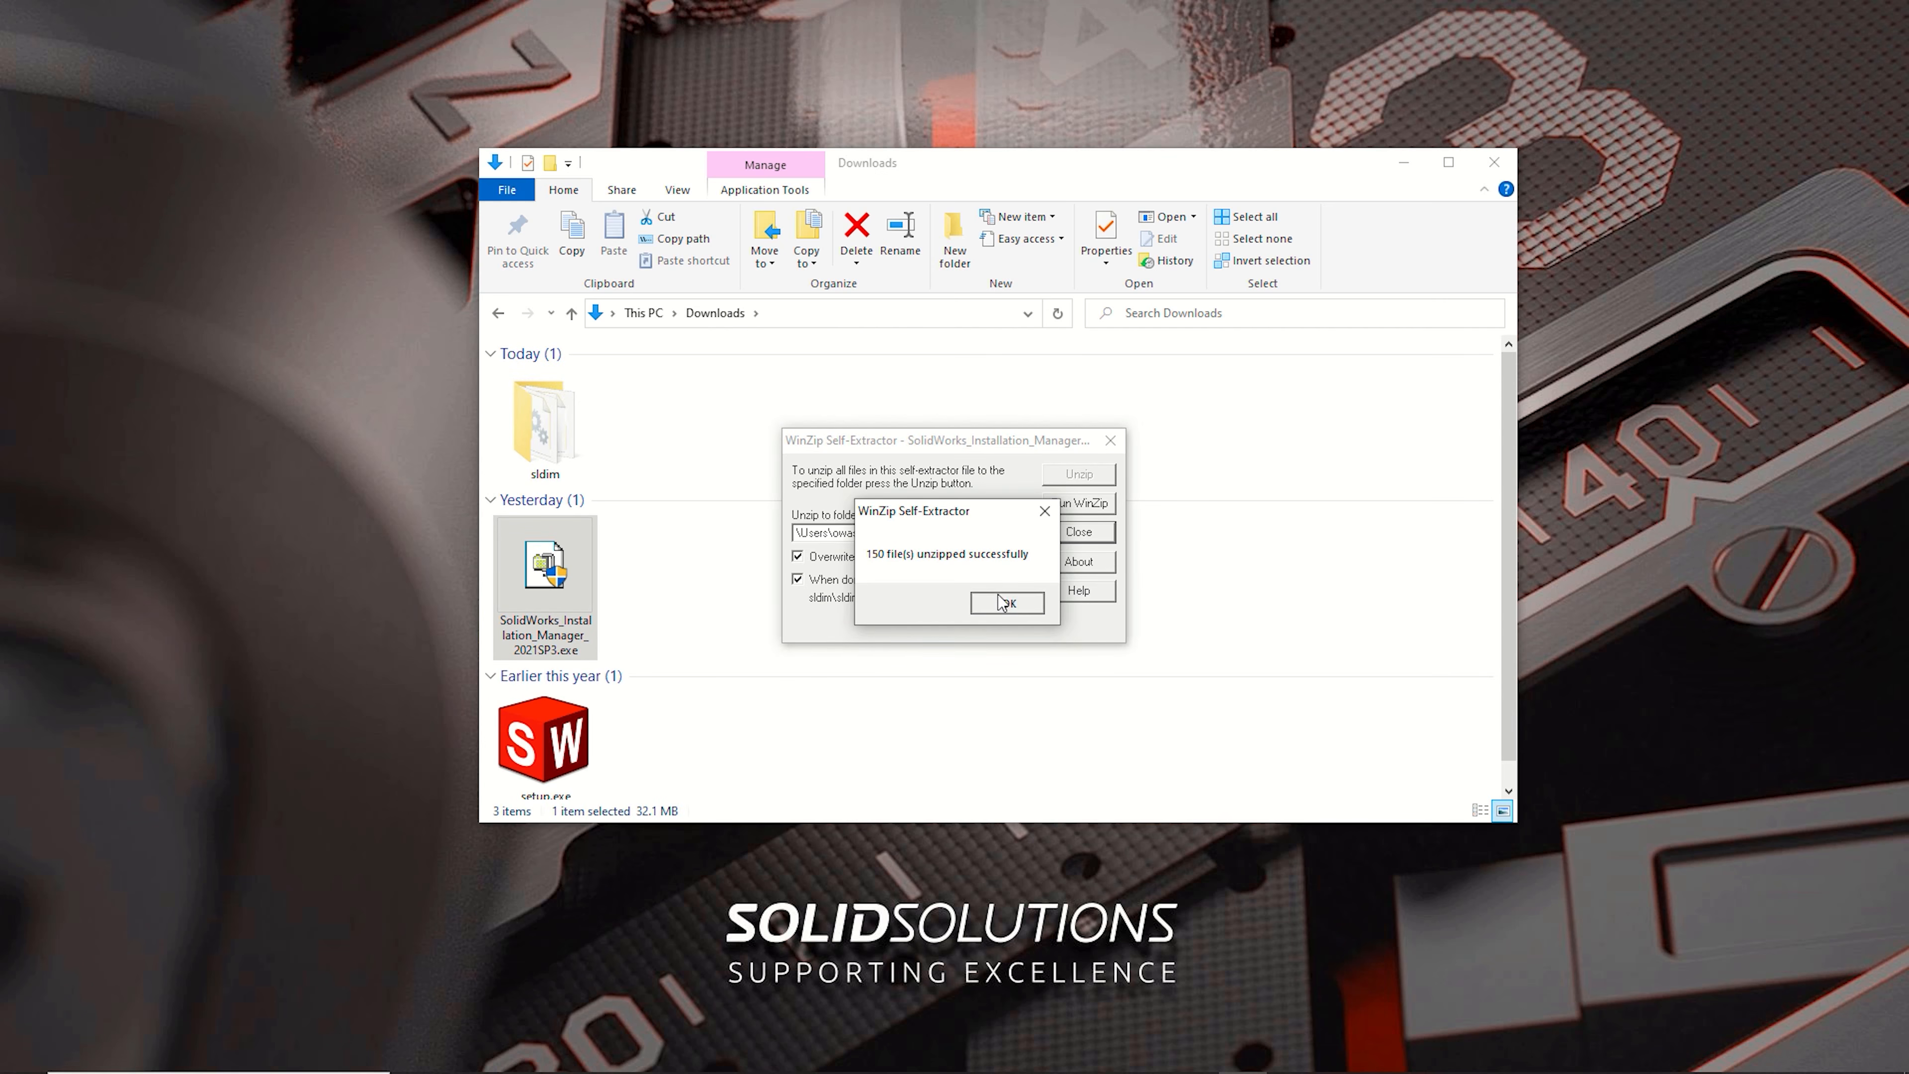
left_click(1000, 600)
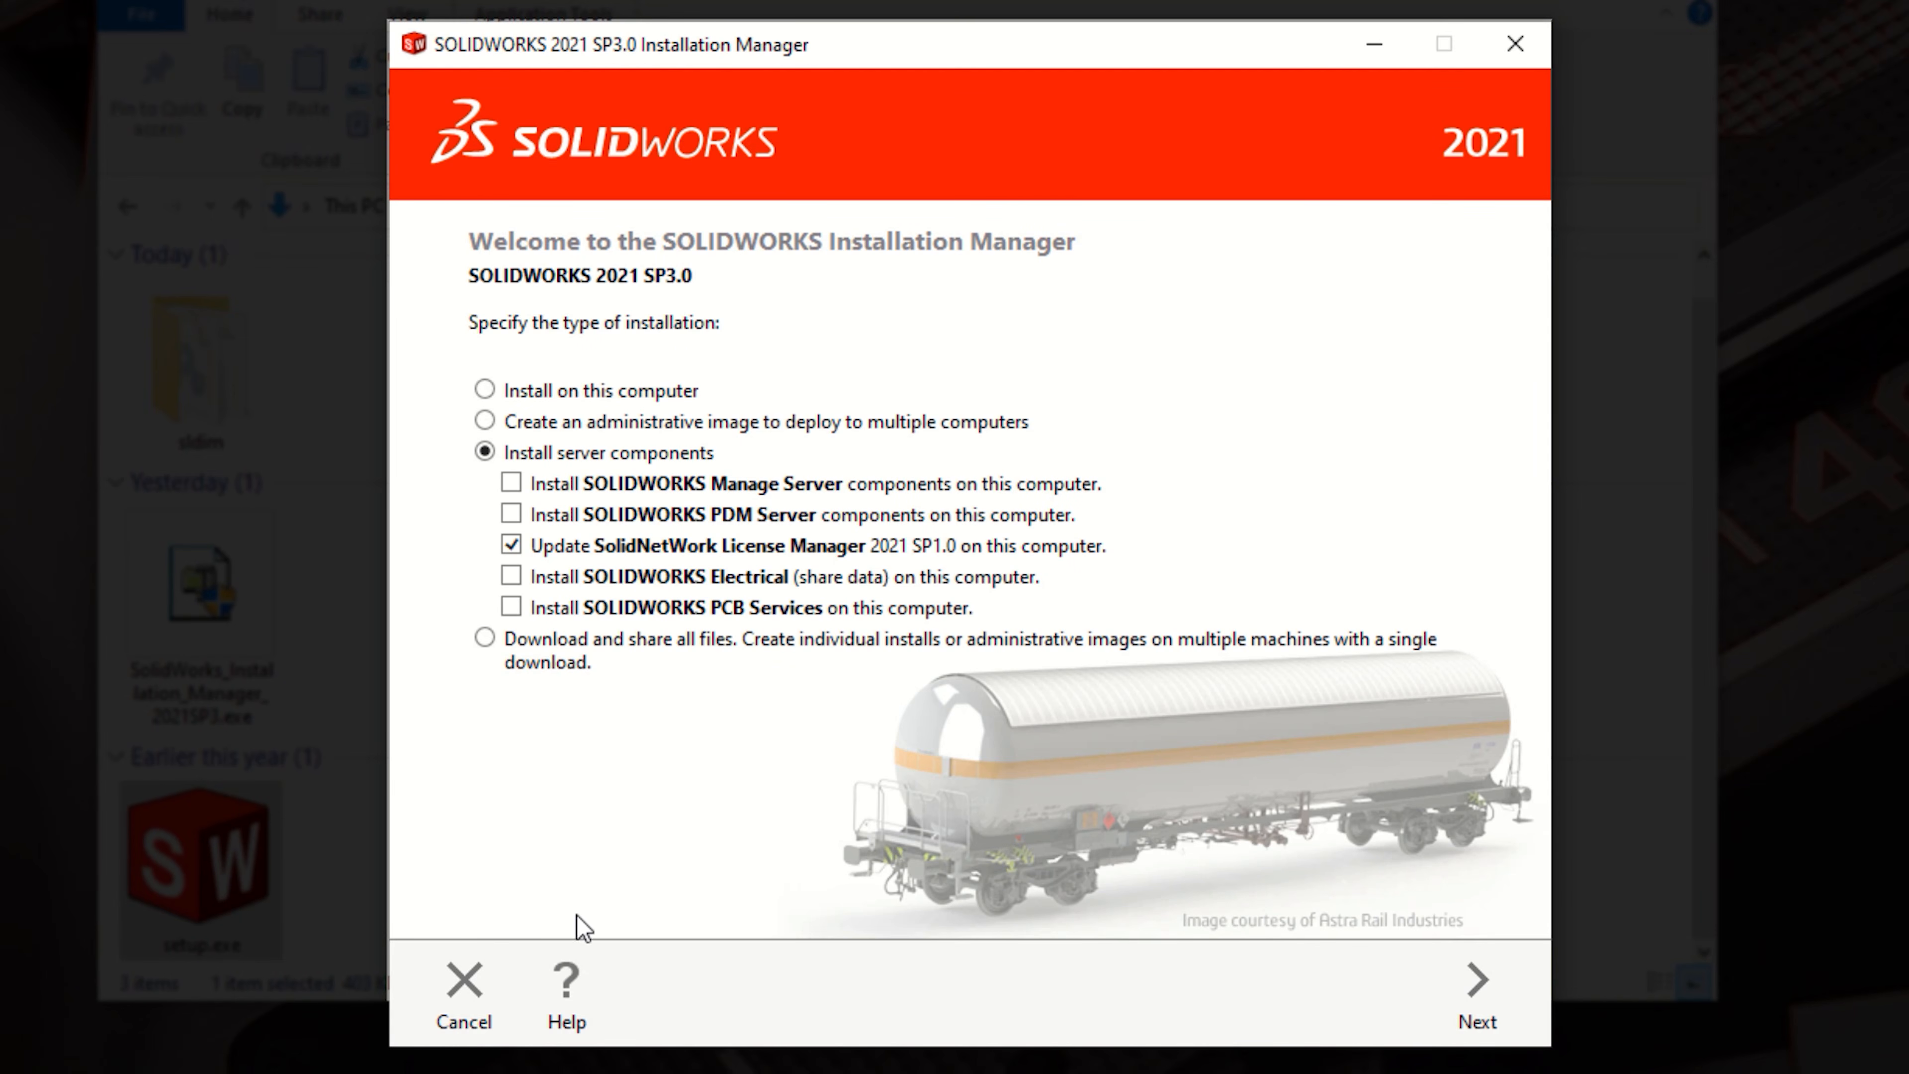
Step: Select the installation type to download and share all files
left_click(565, 985)
left_click(486, 389)
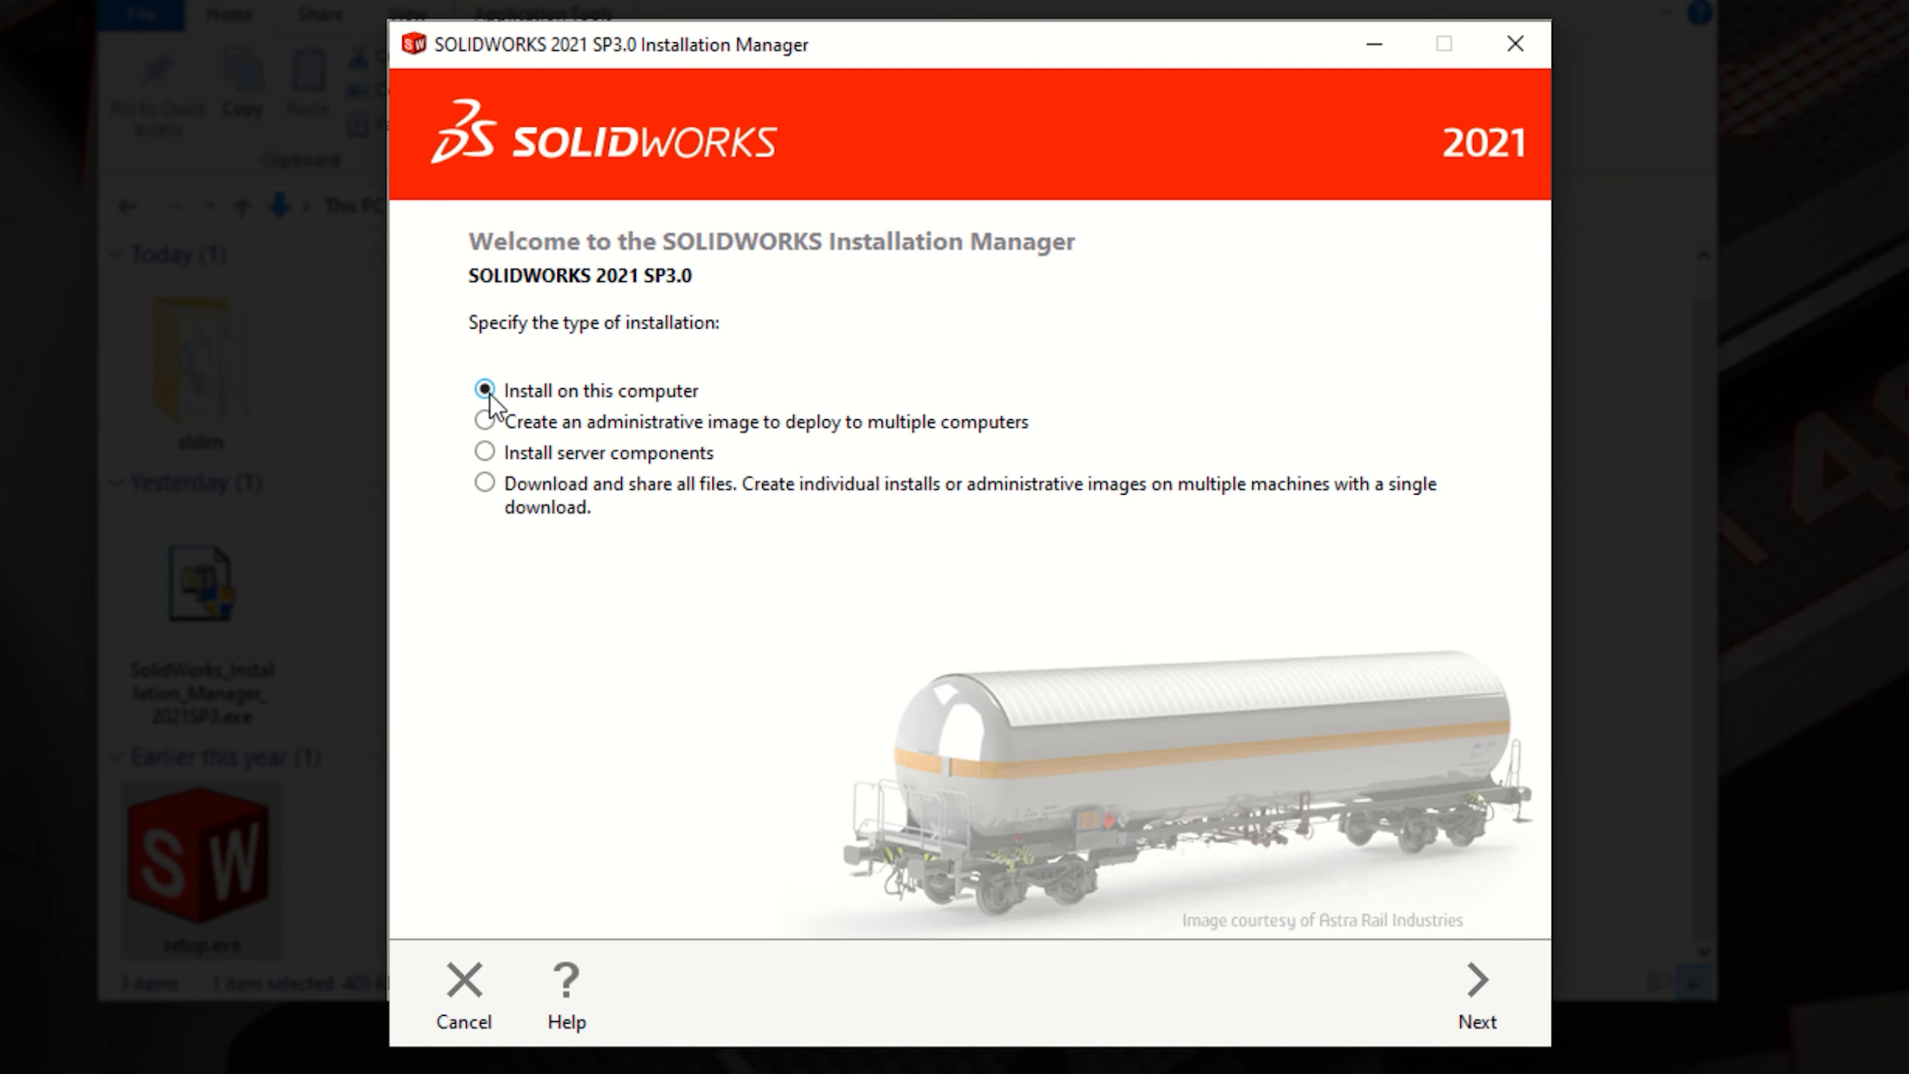
left_click(485, 421)
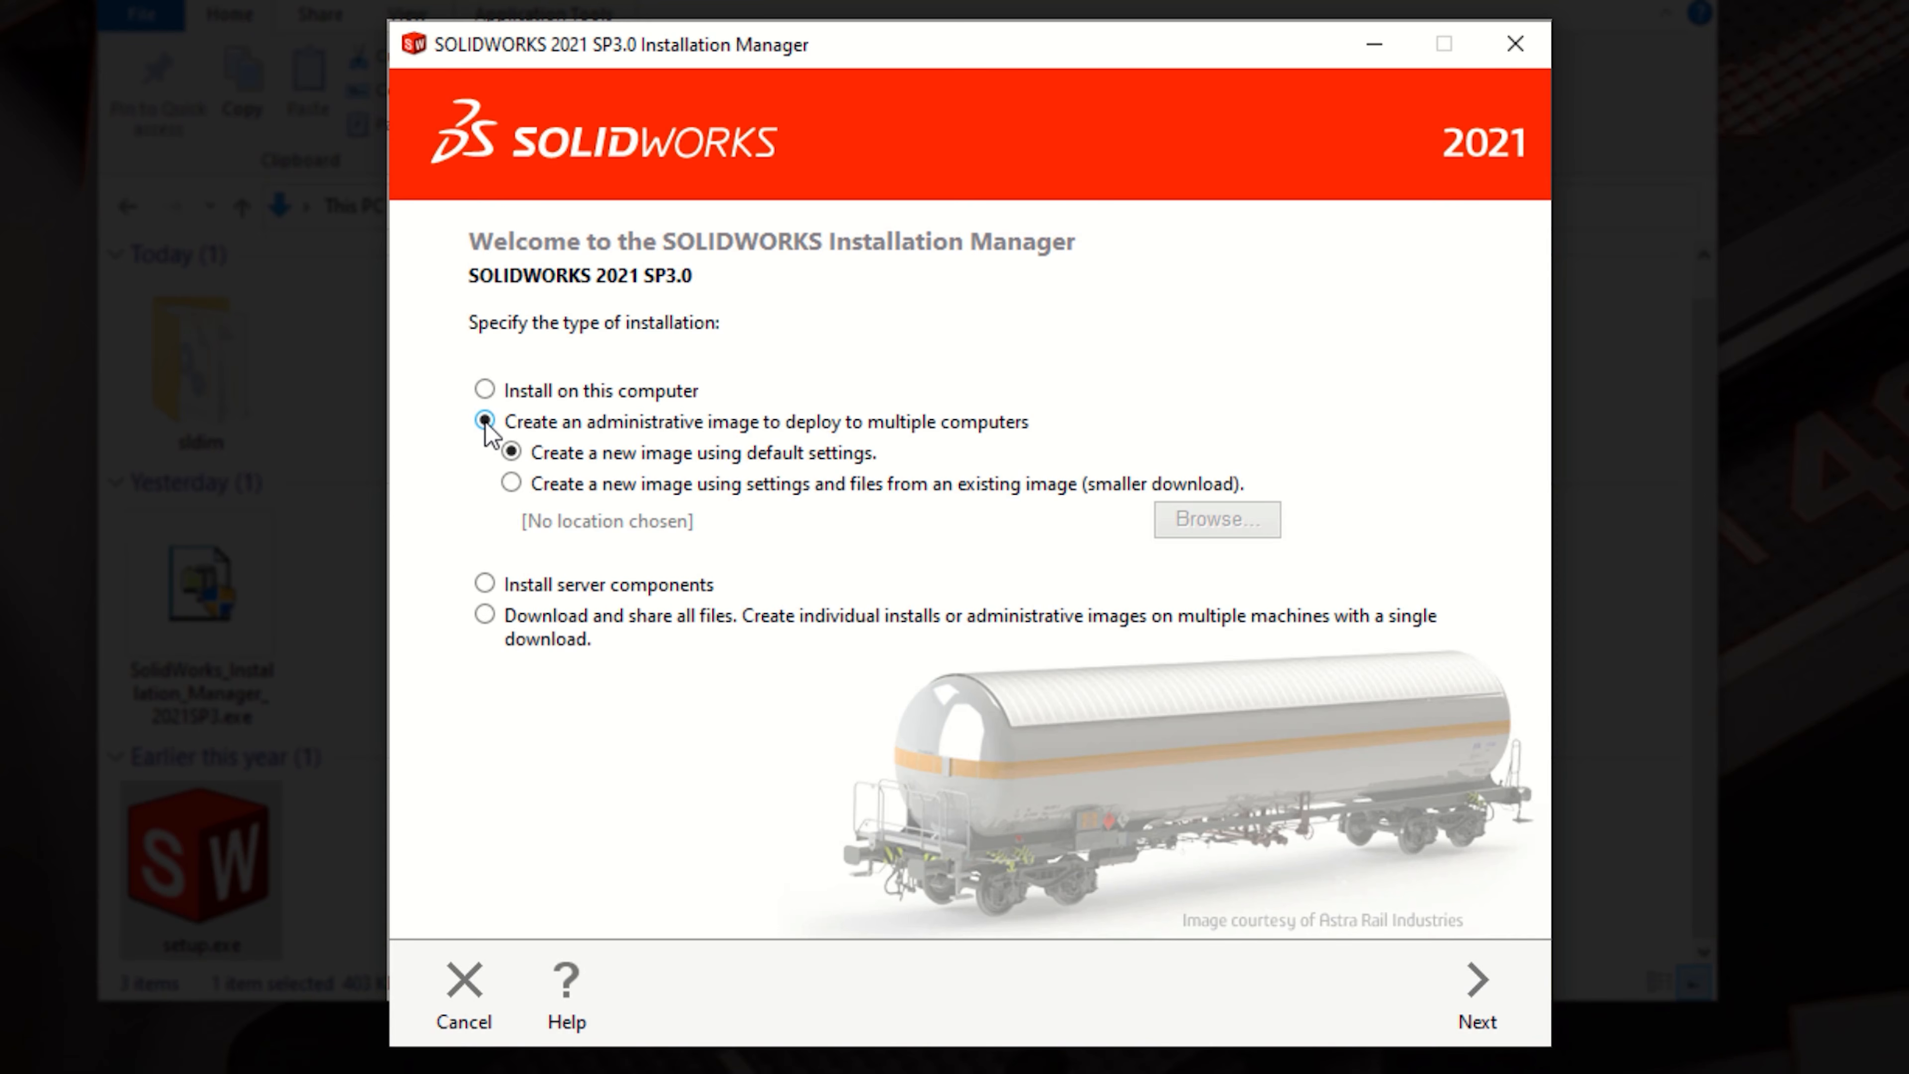
left_click(485, 585)
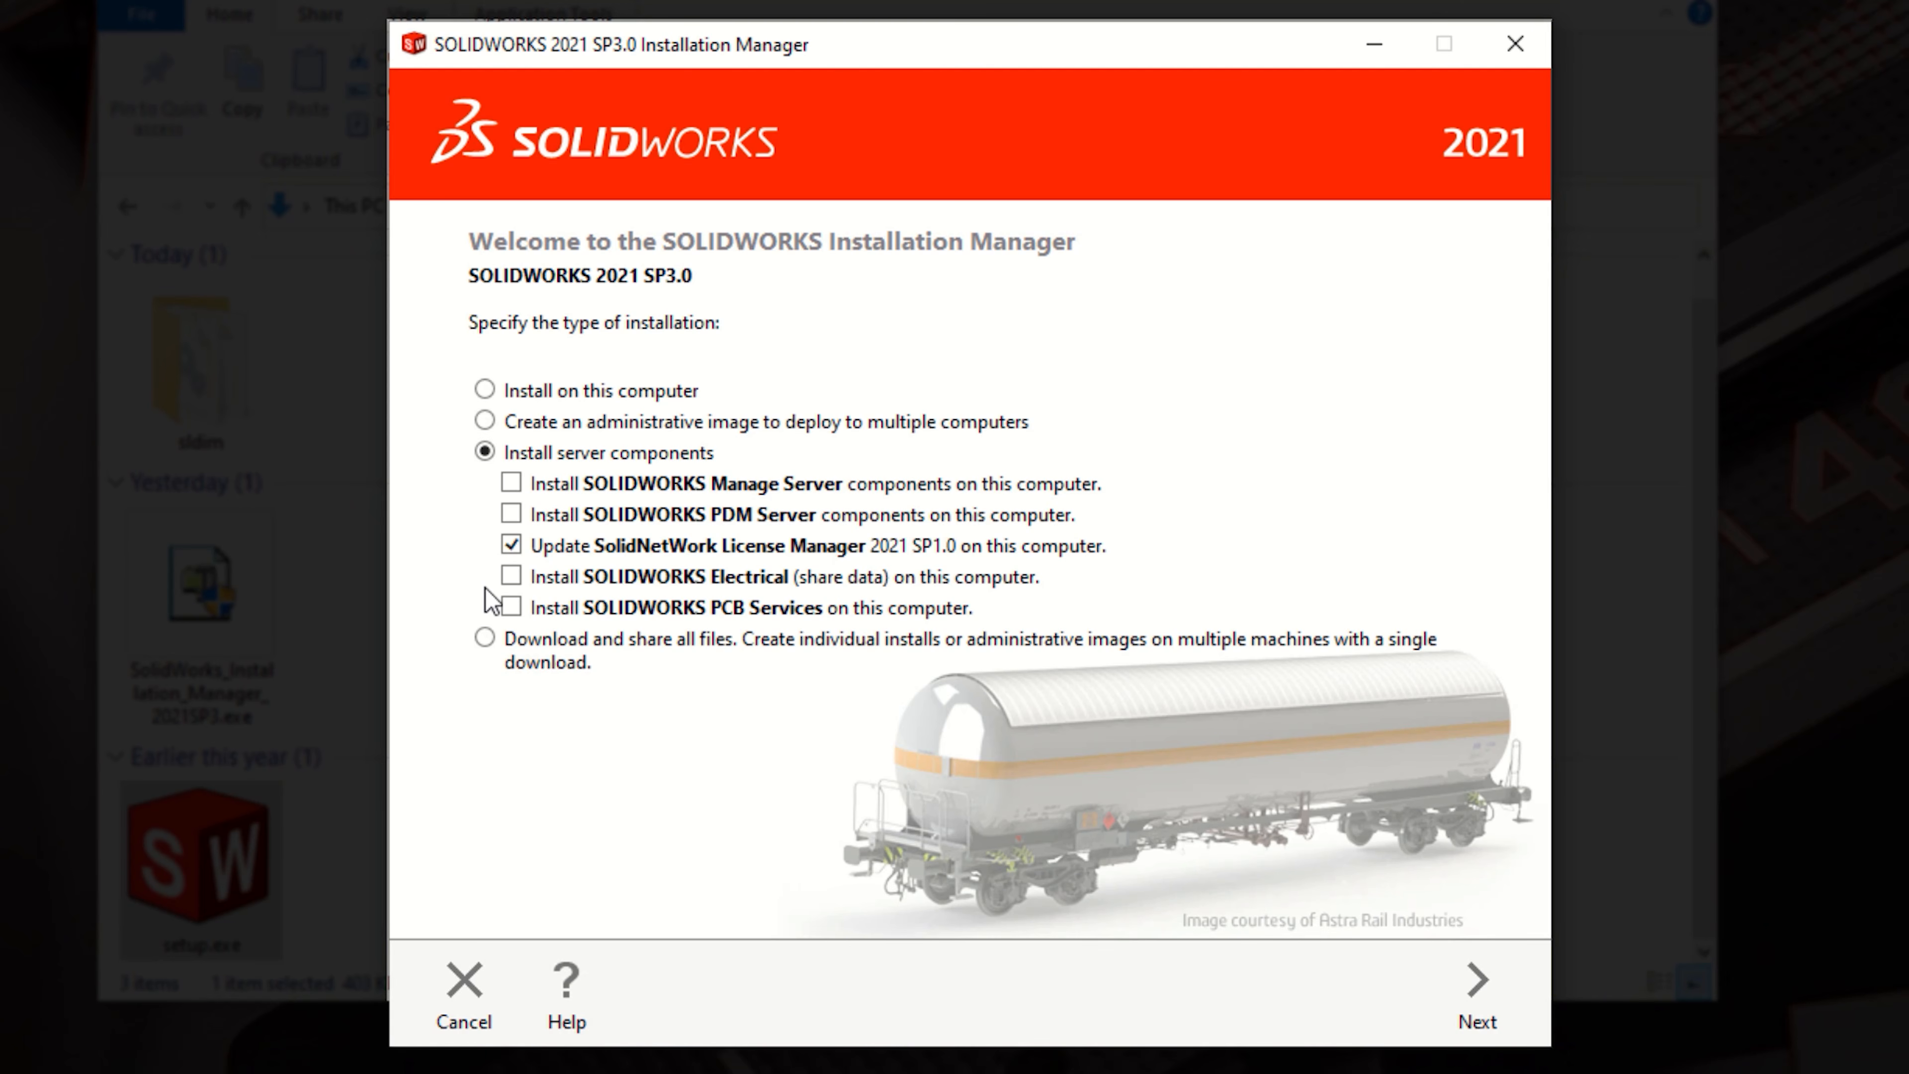
left_click(484, 639)
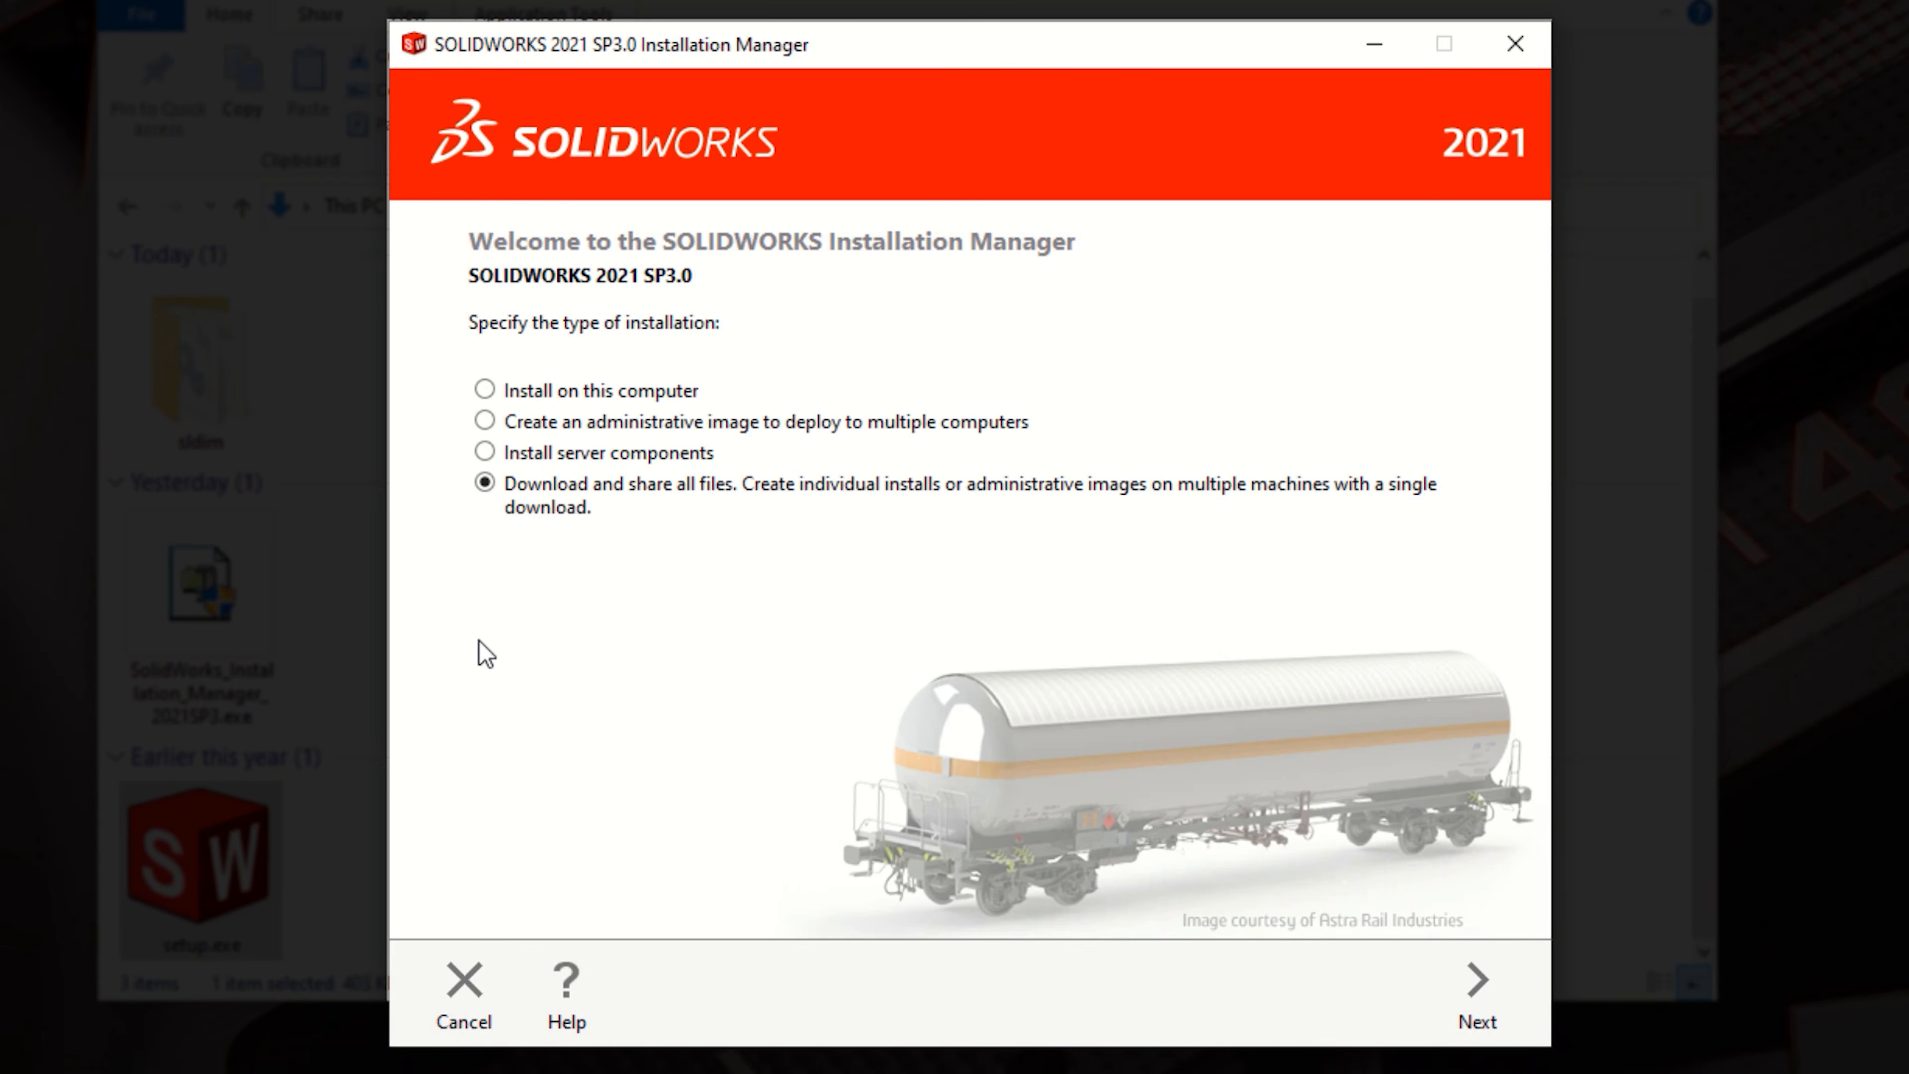
Step: Continue to the summary and start downloading the full SOLIDWORKS 2021 SP3.0 installation files
left_click(1483, 987)
left_click(1488, 985)
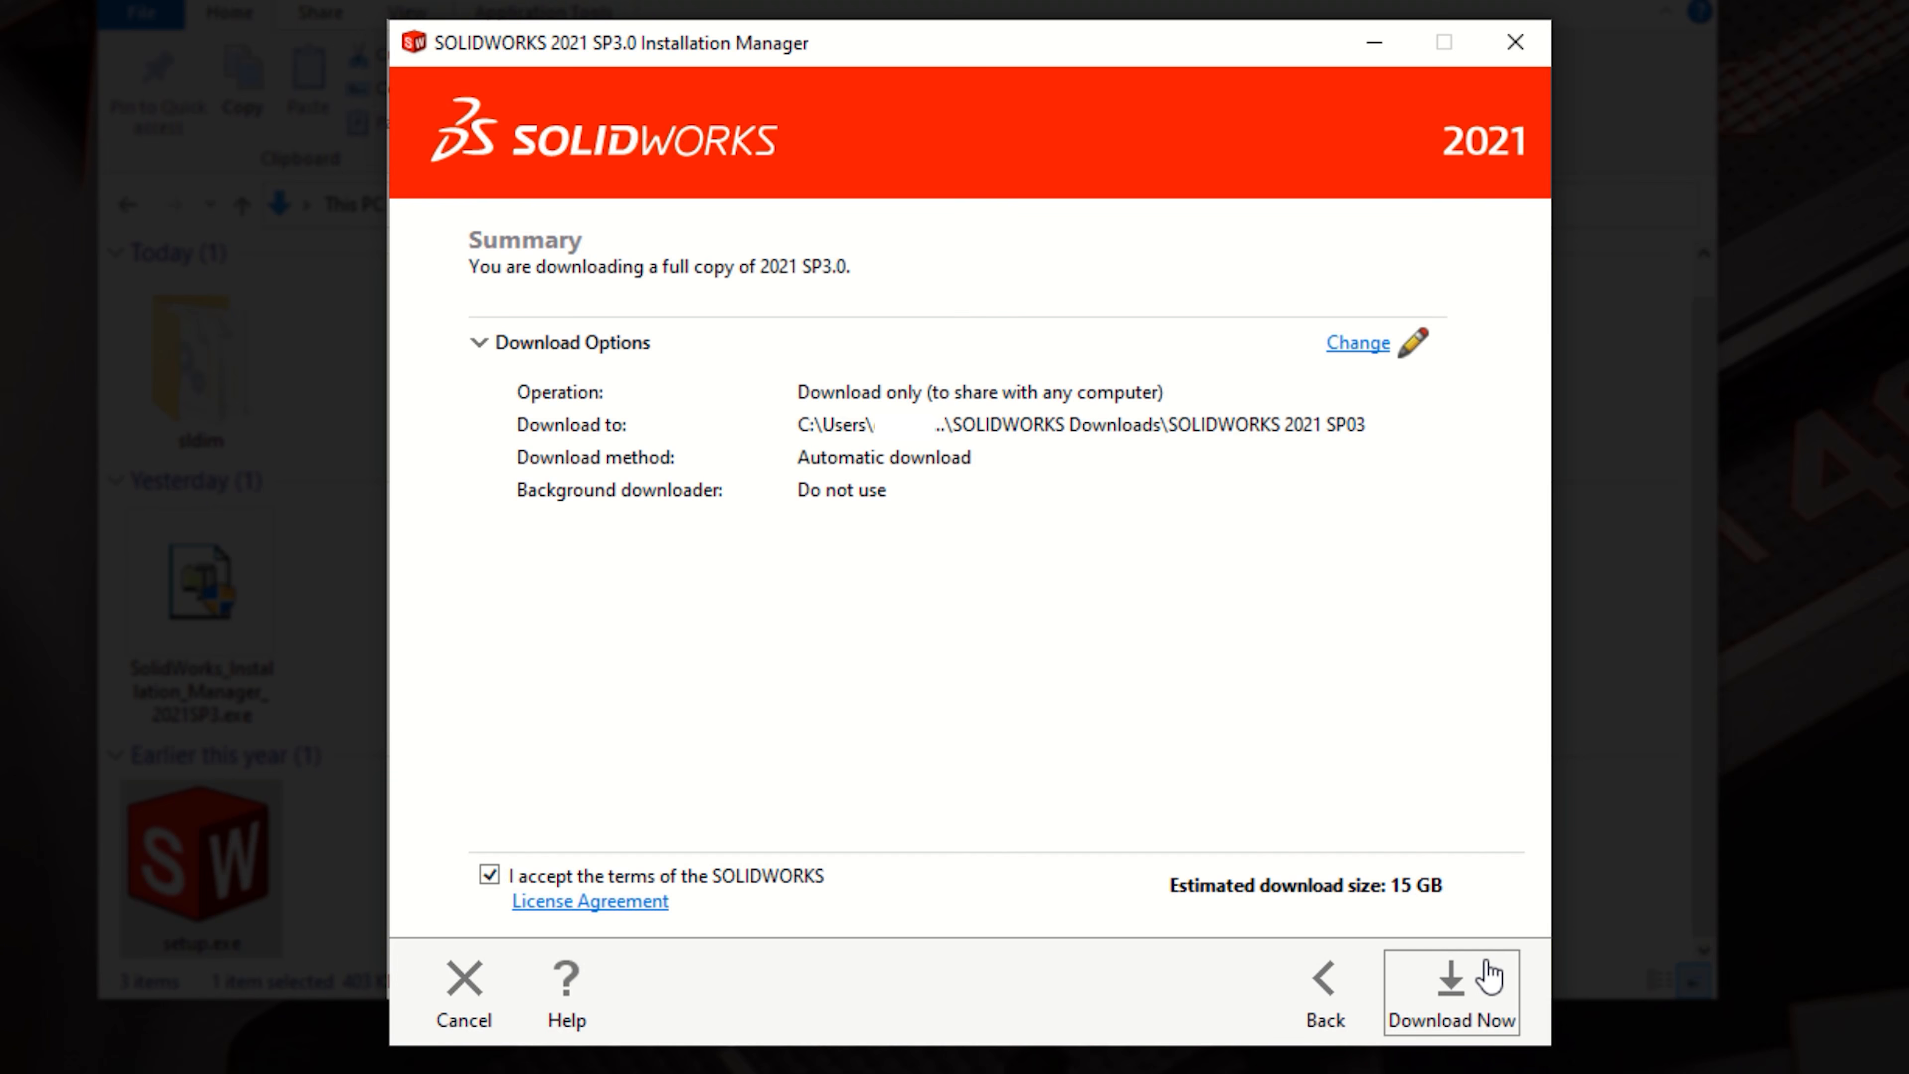
left_click(1488, 975)
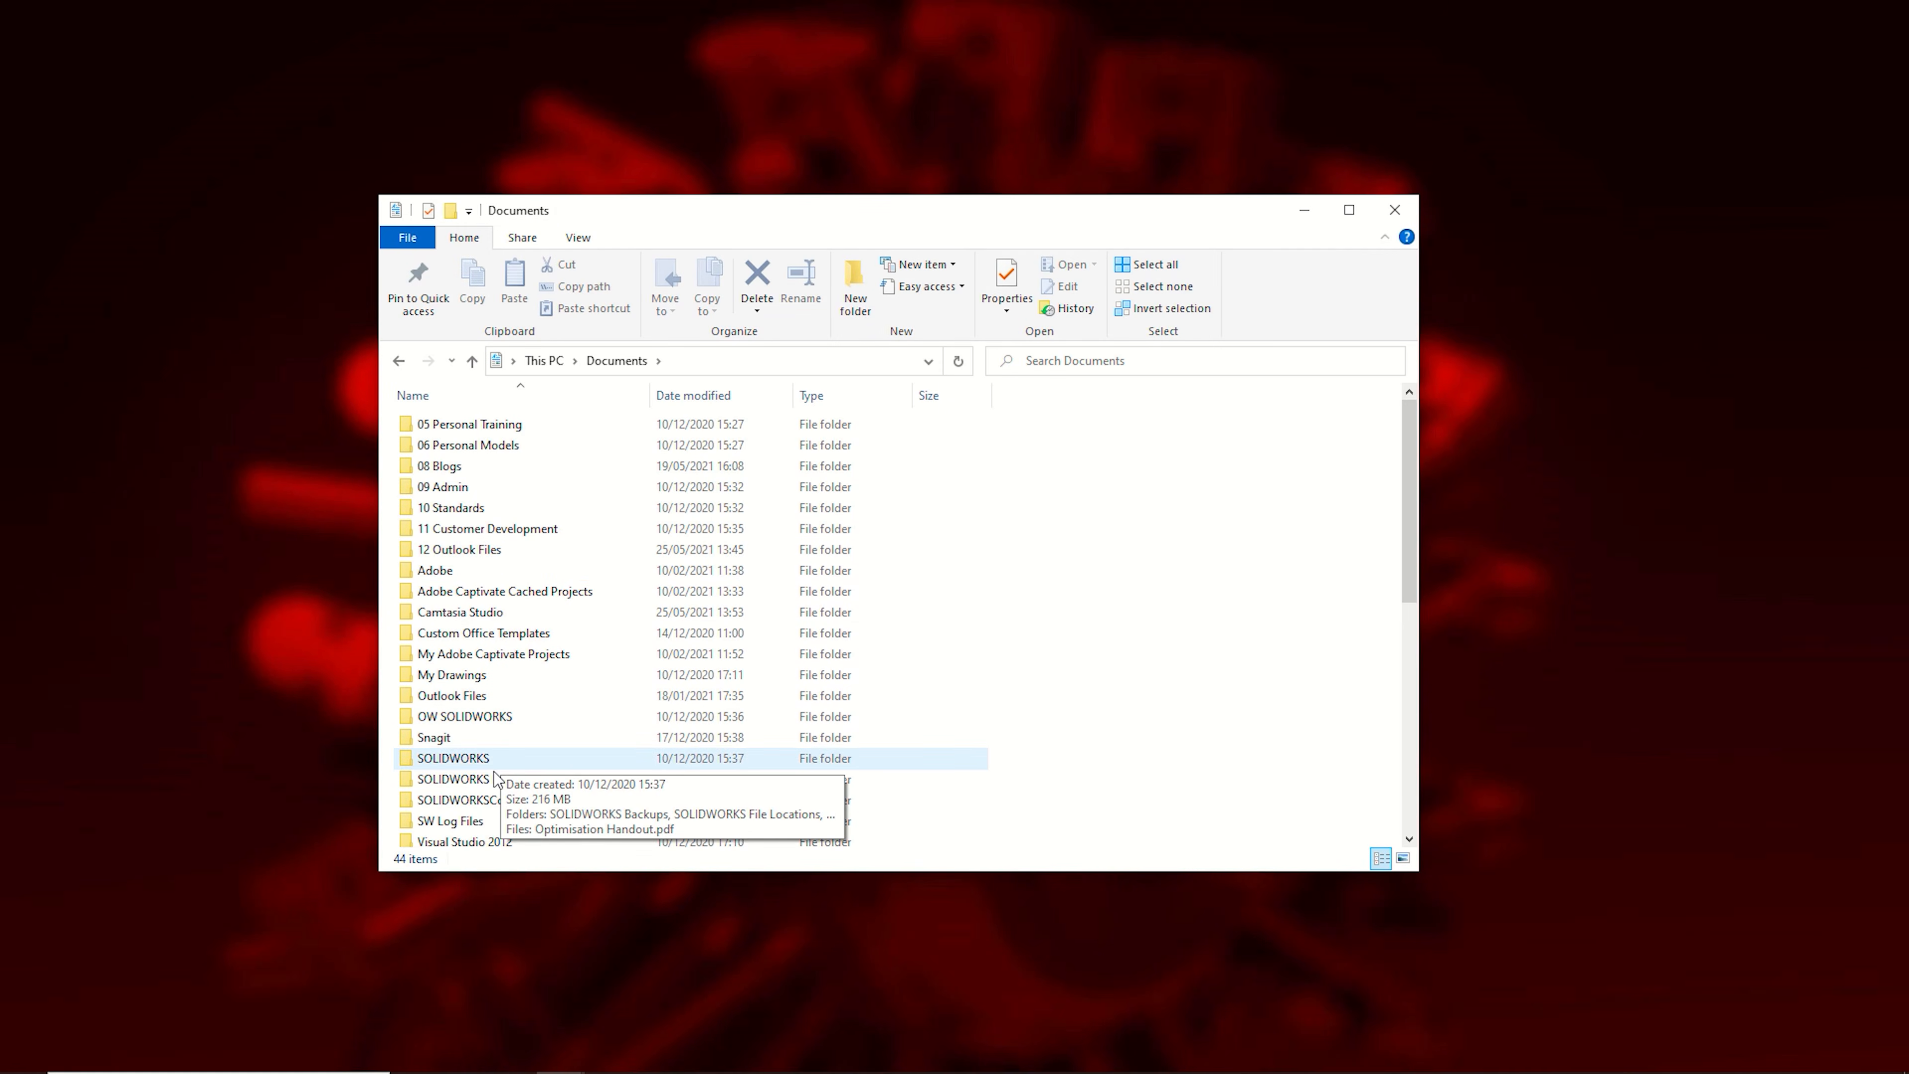
Step: Open the SOLIDWORKS 2021 SP03 download folder and run setup.exe as administrator
double_click(493, 779)
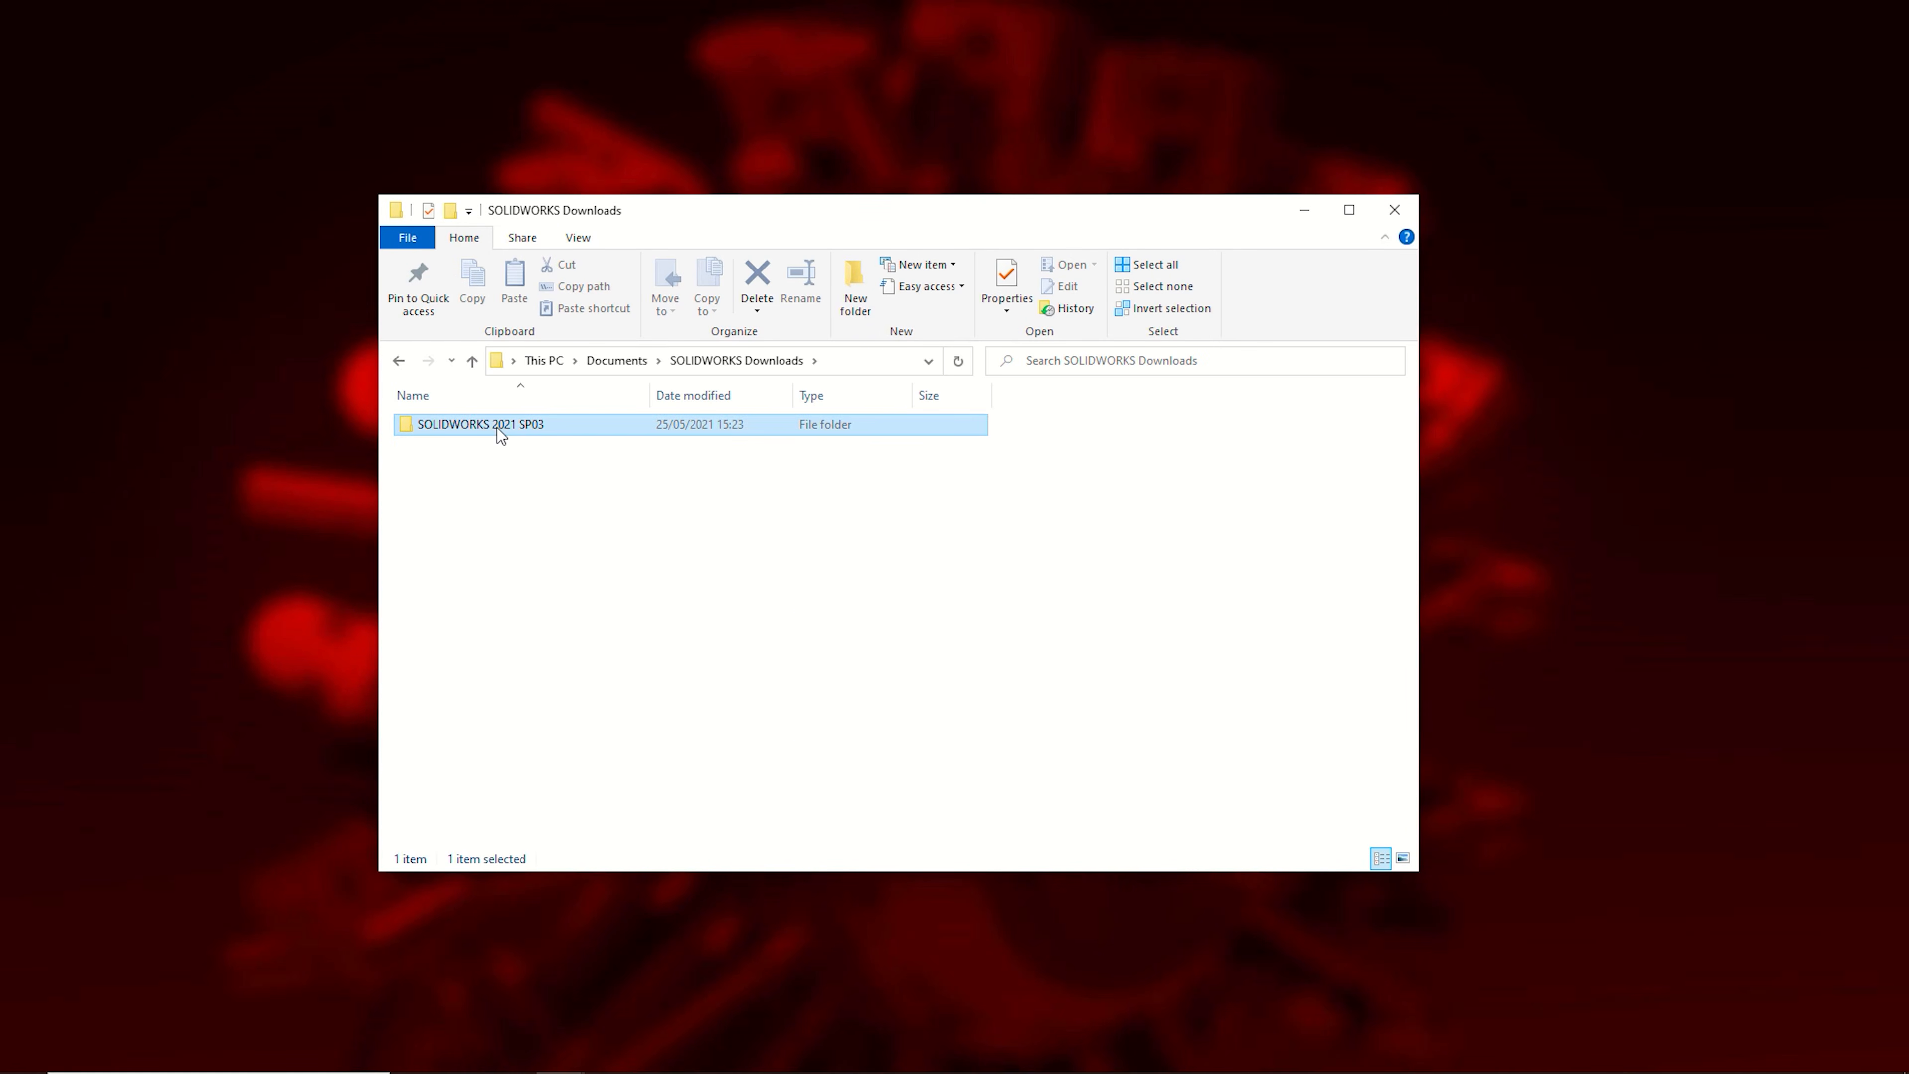
double_click(497, 425)
scroll(499, 737, "down", 4)
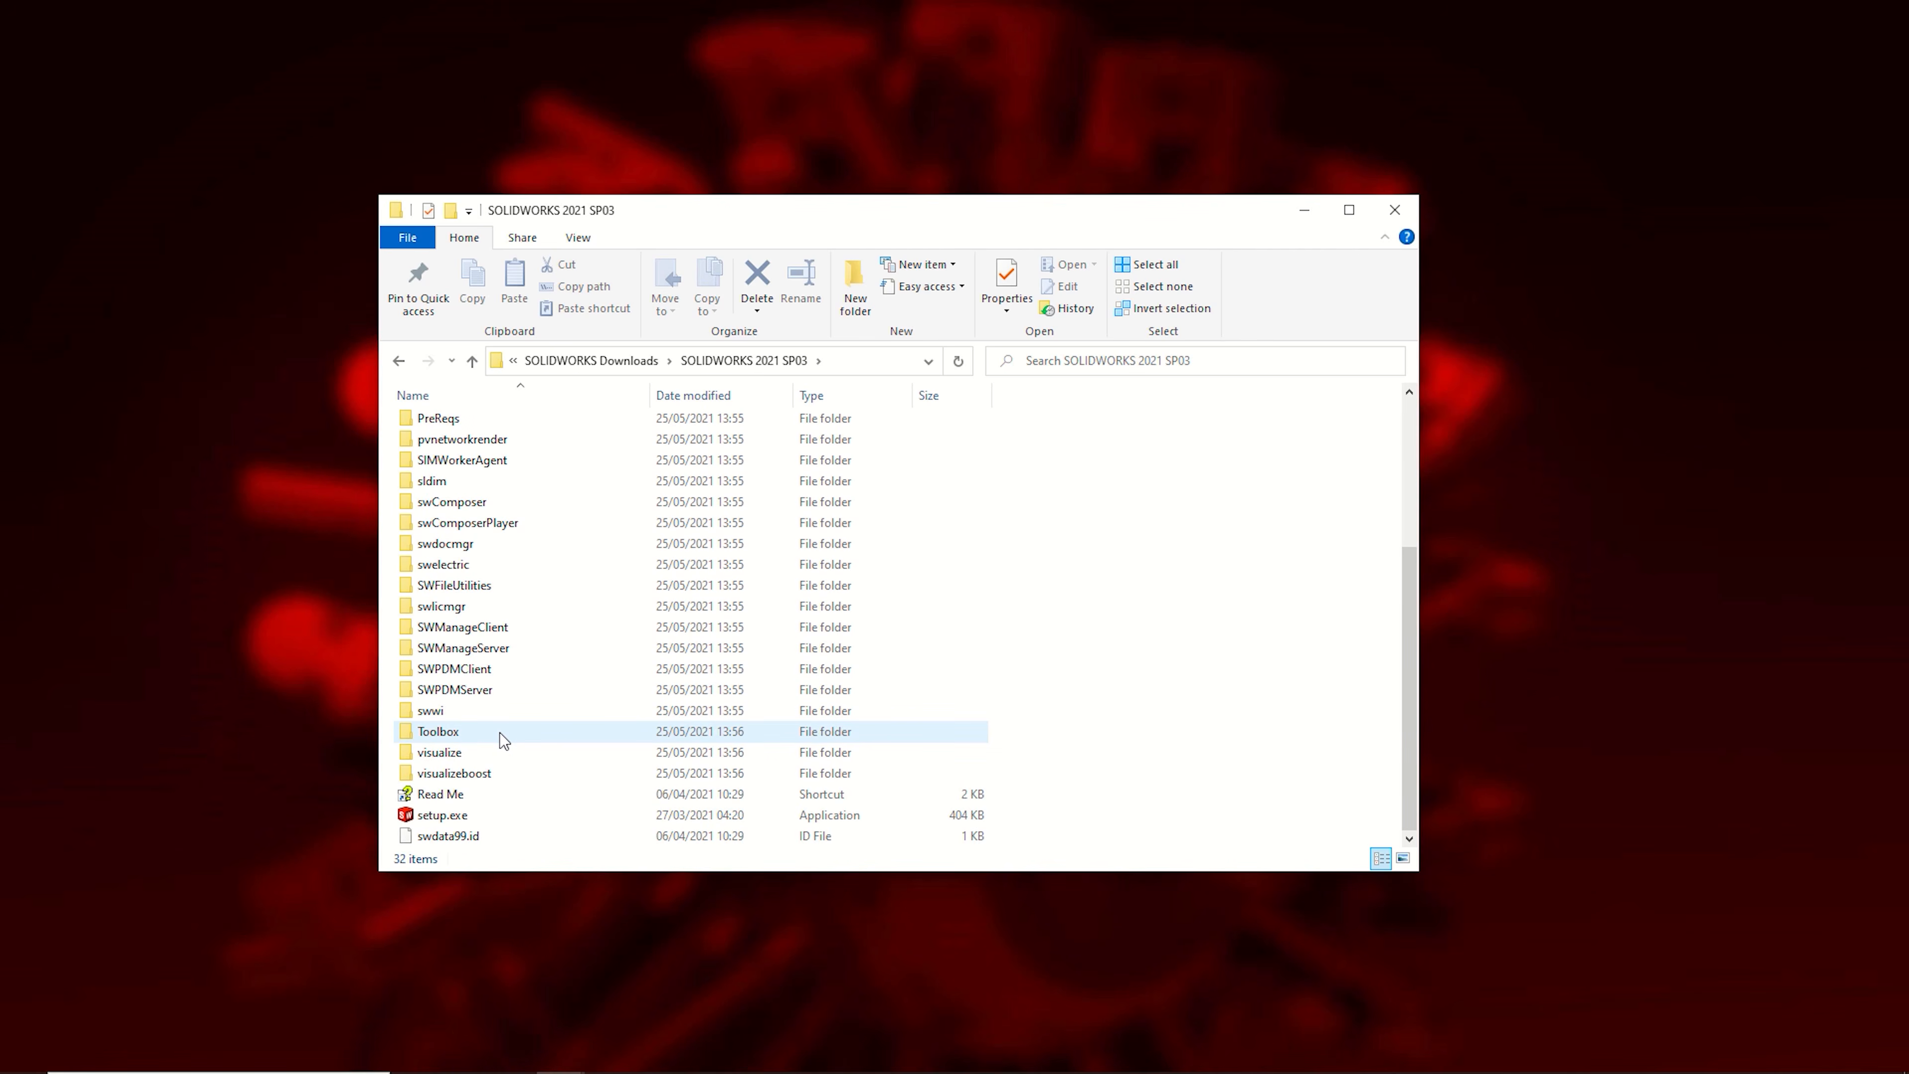
right_click(466, 820)
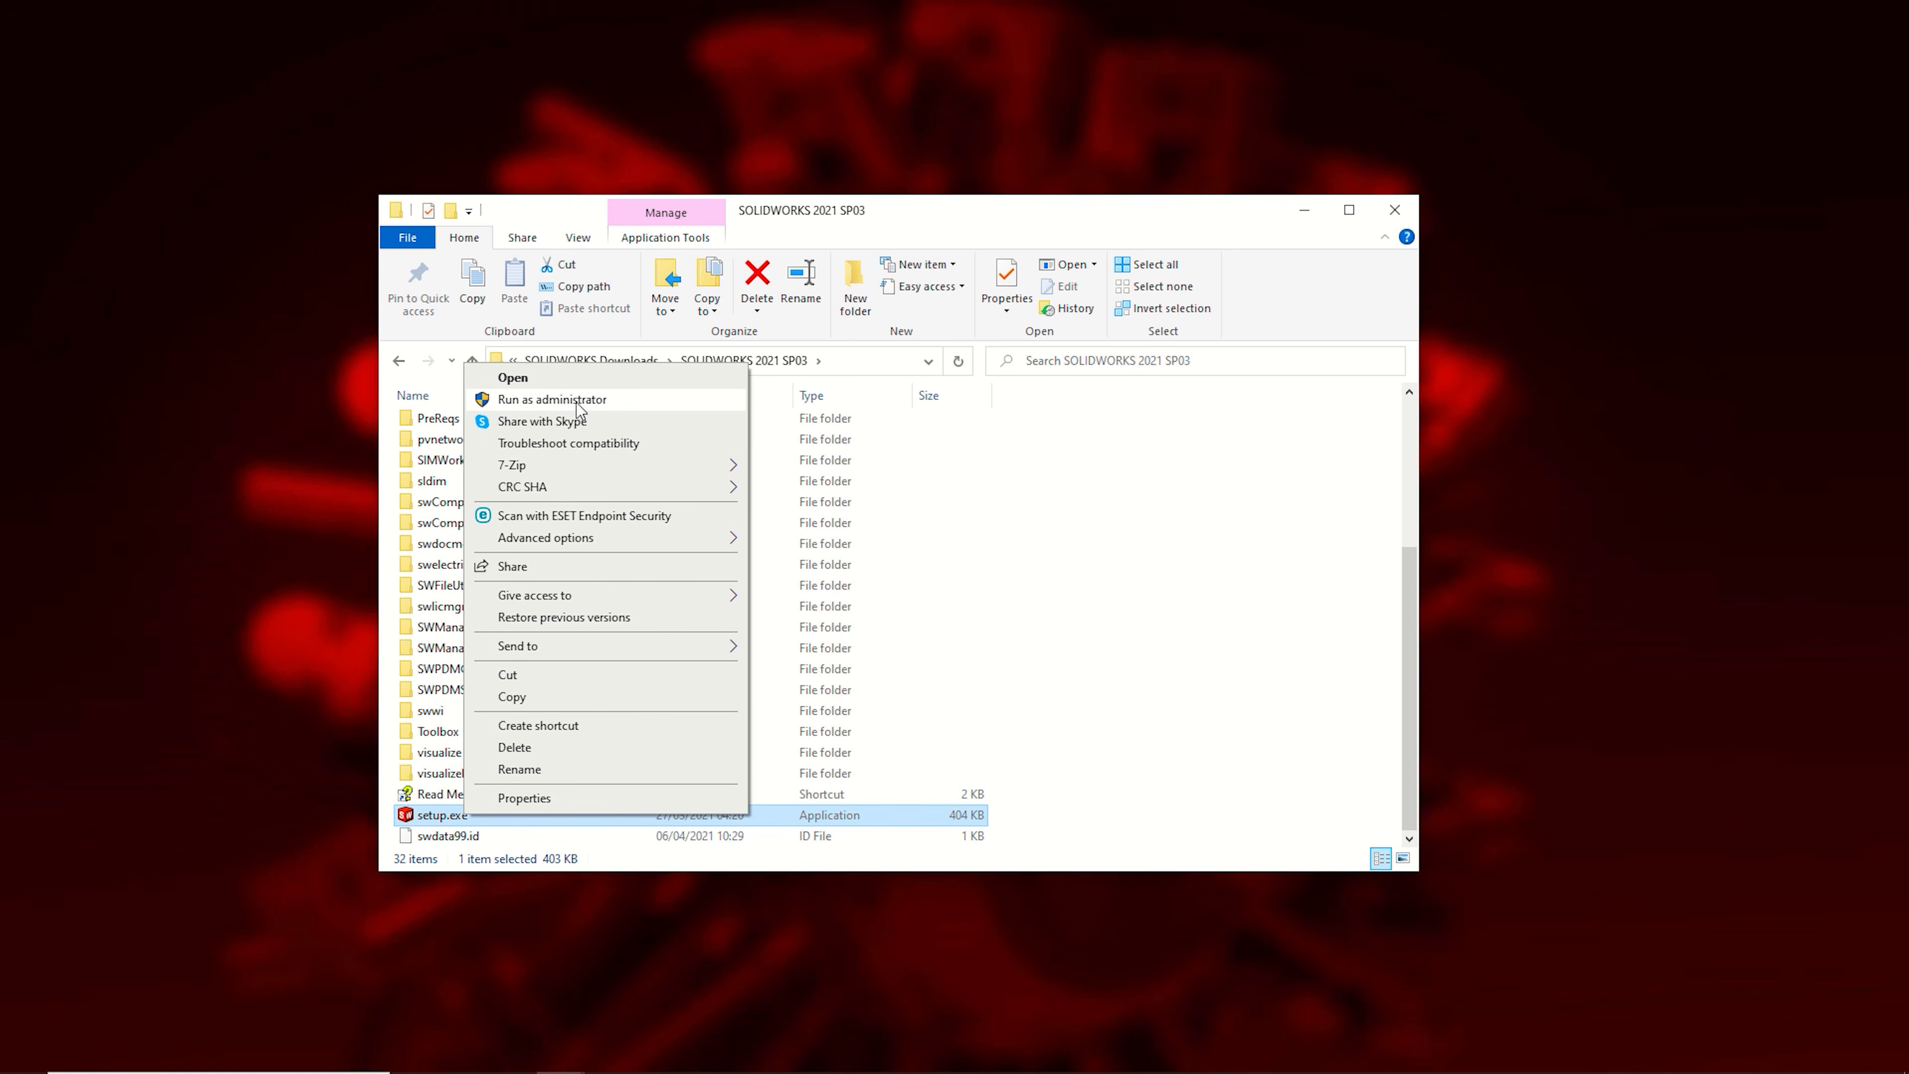
left_click(579, 400)
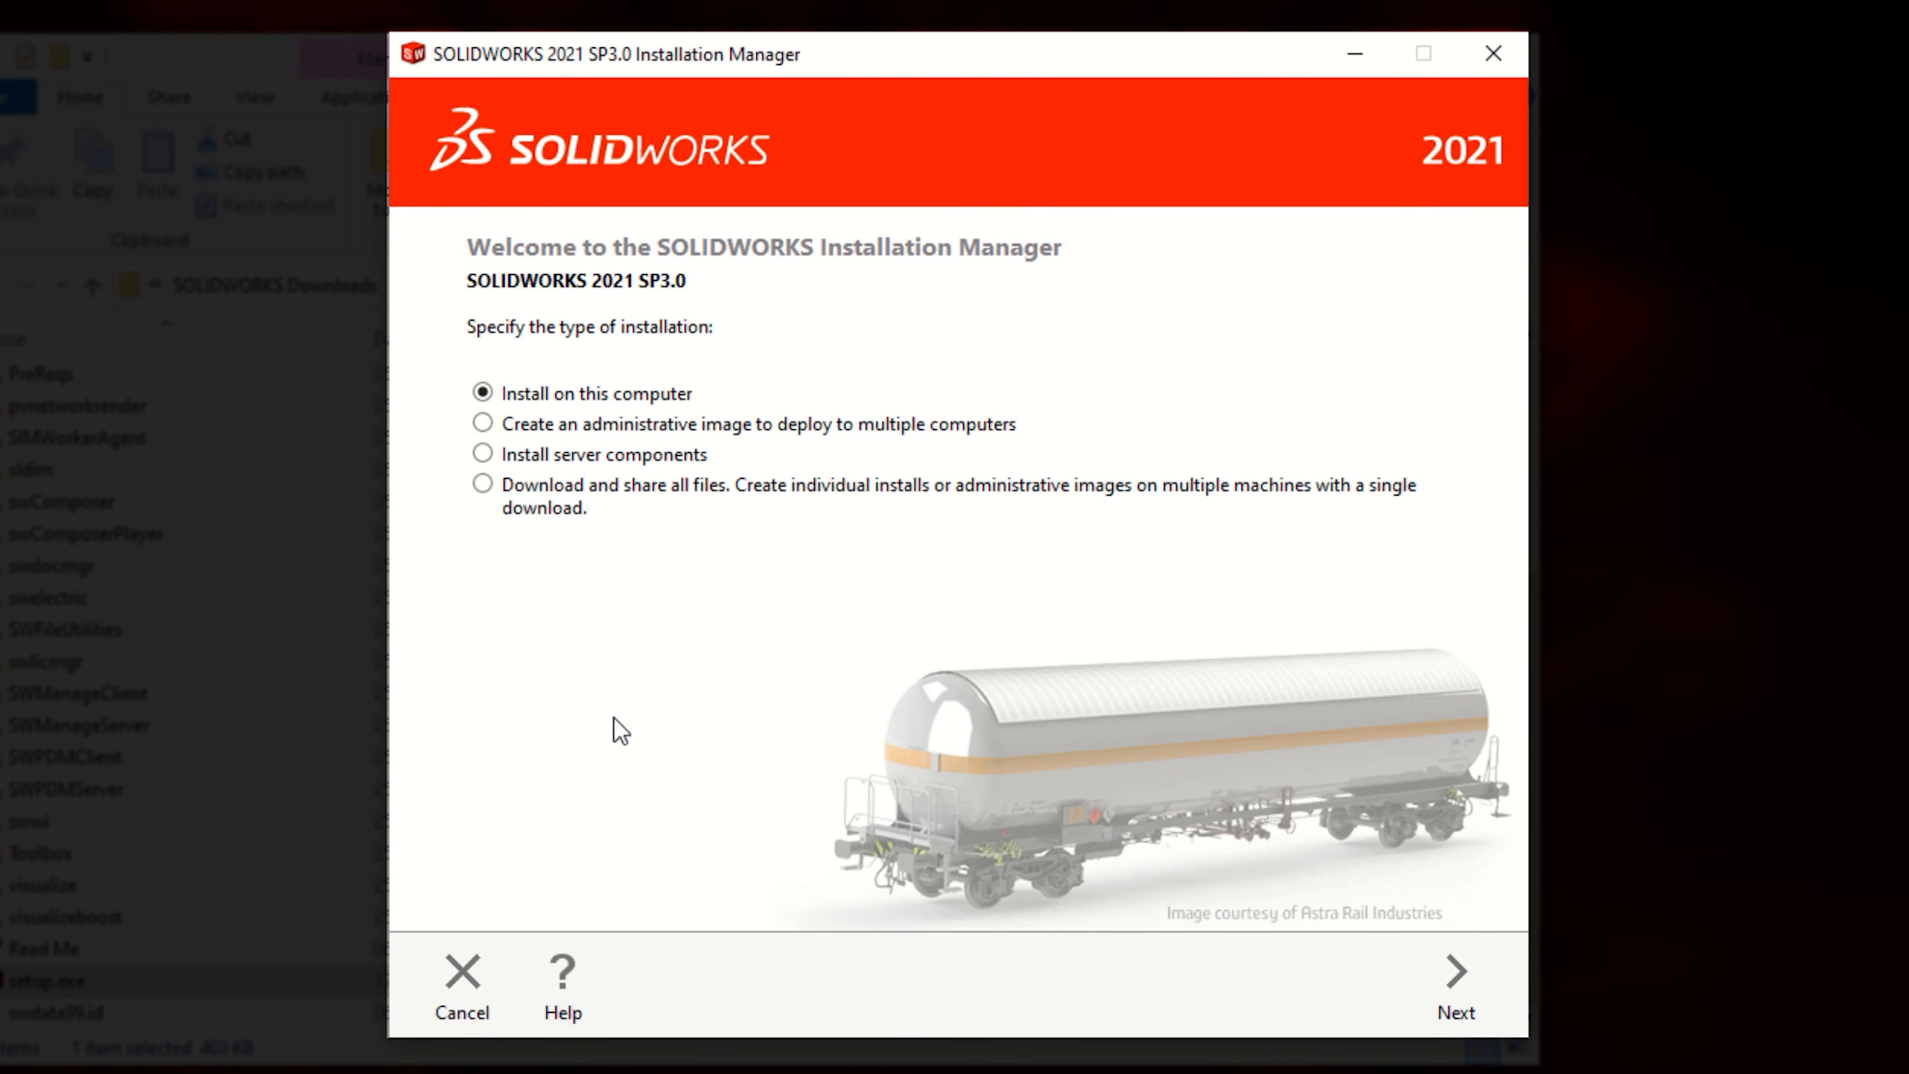
Step: Continue with Install on this computer and paste the SOLIDWORKS serial number
left_click(1449, 974)
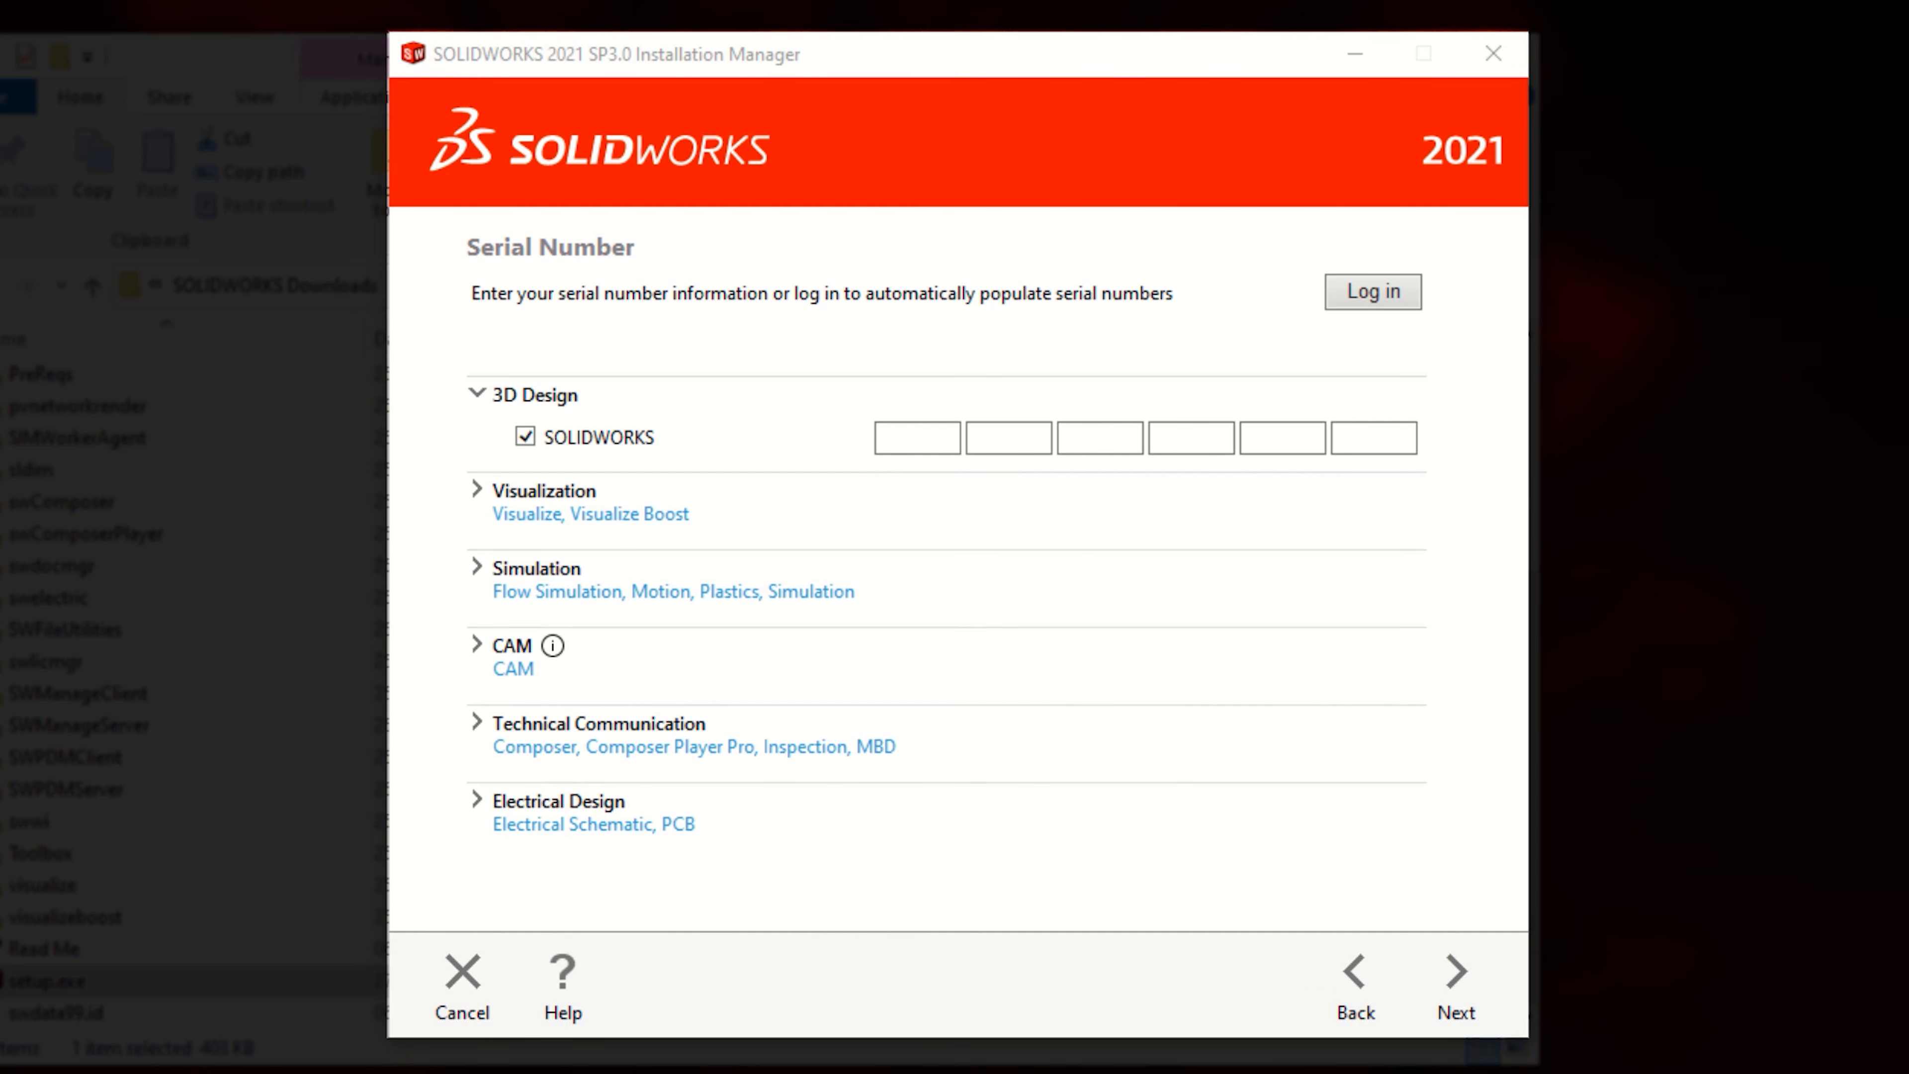
left_click(912, 436)
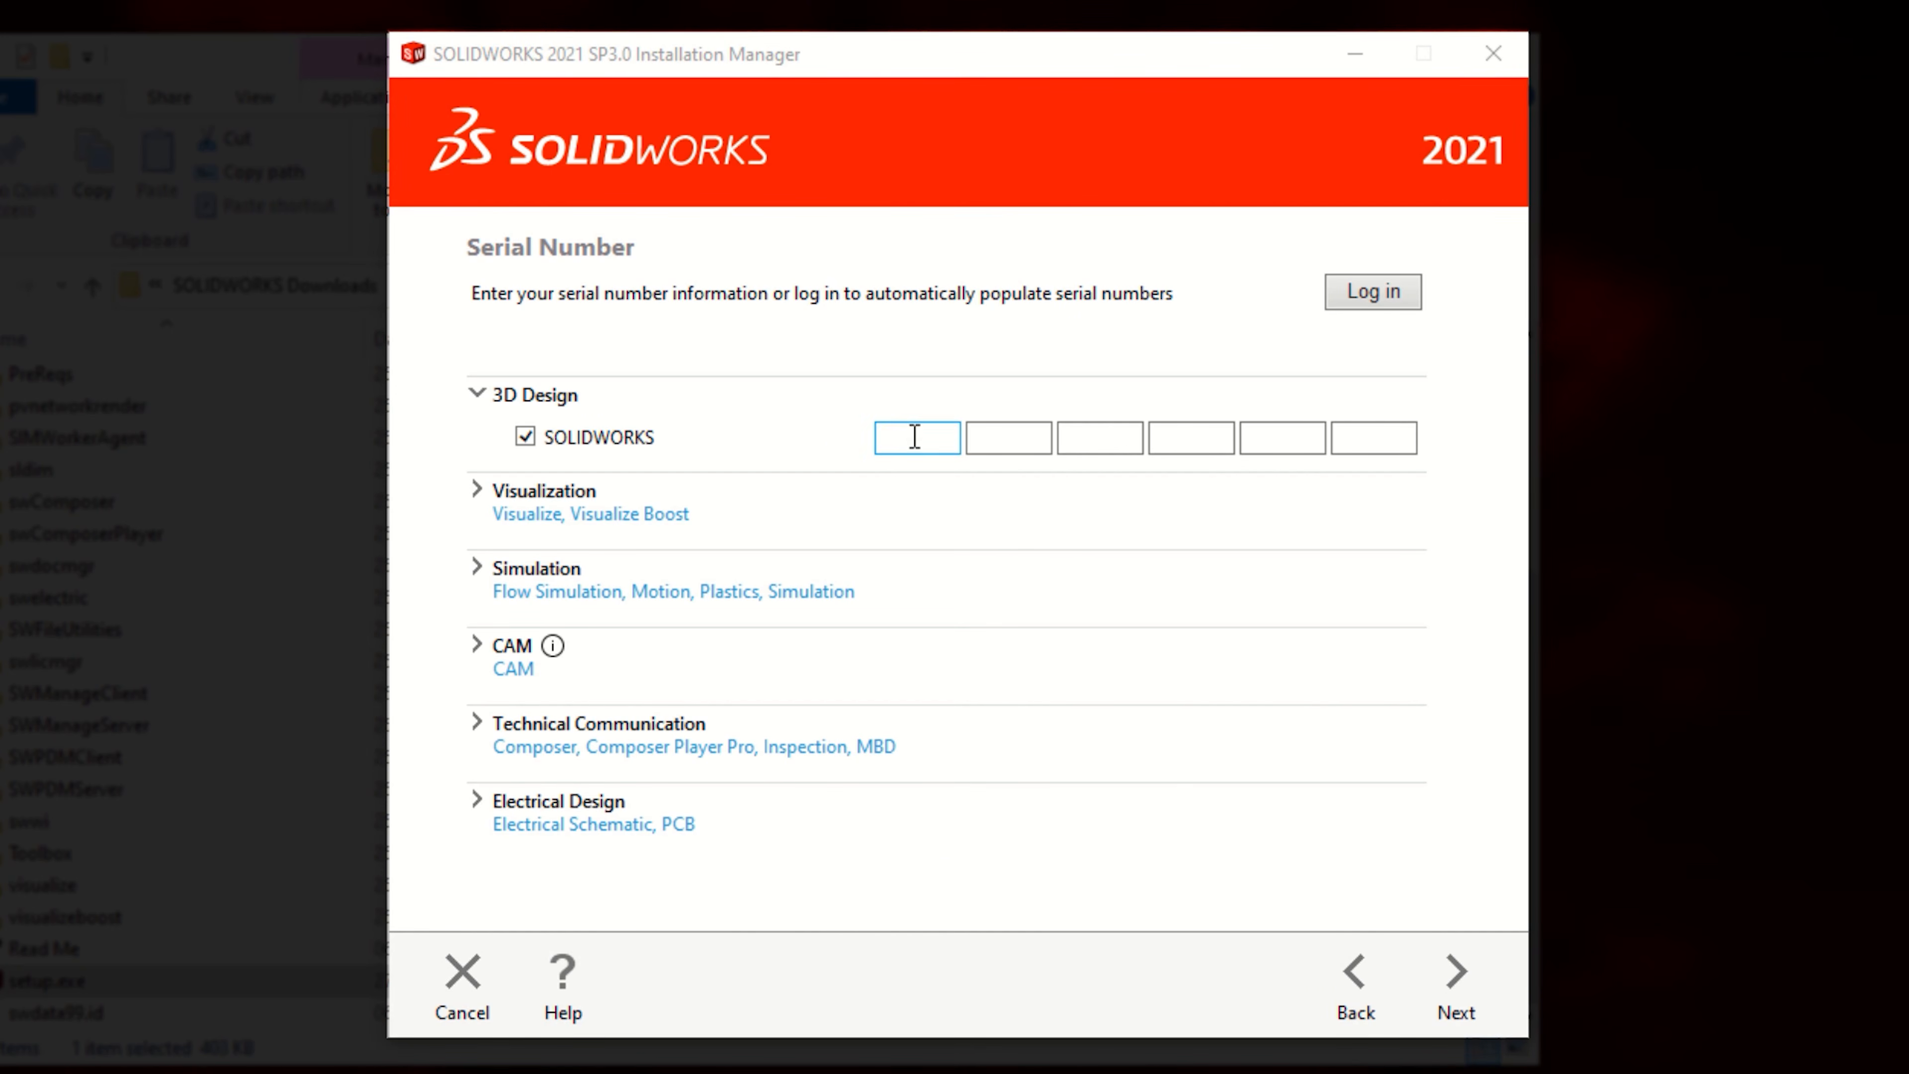
key("ctrl+v")
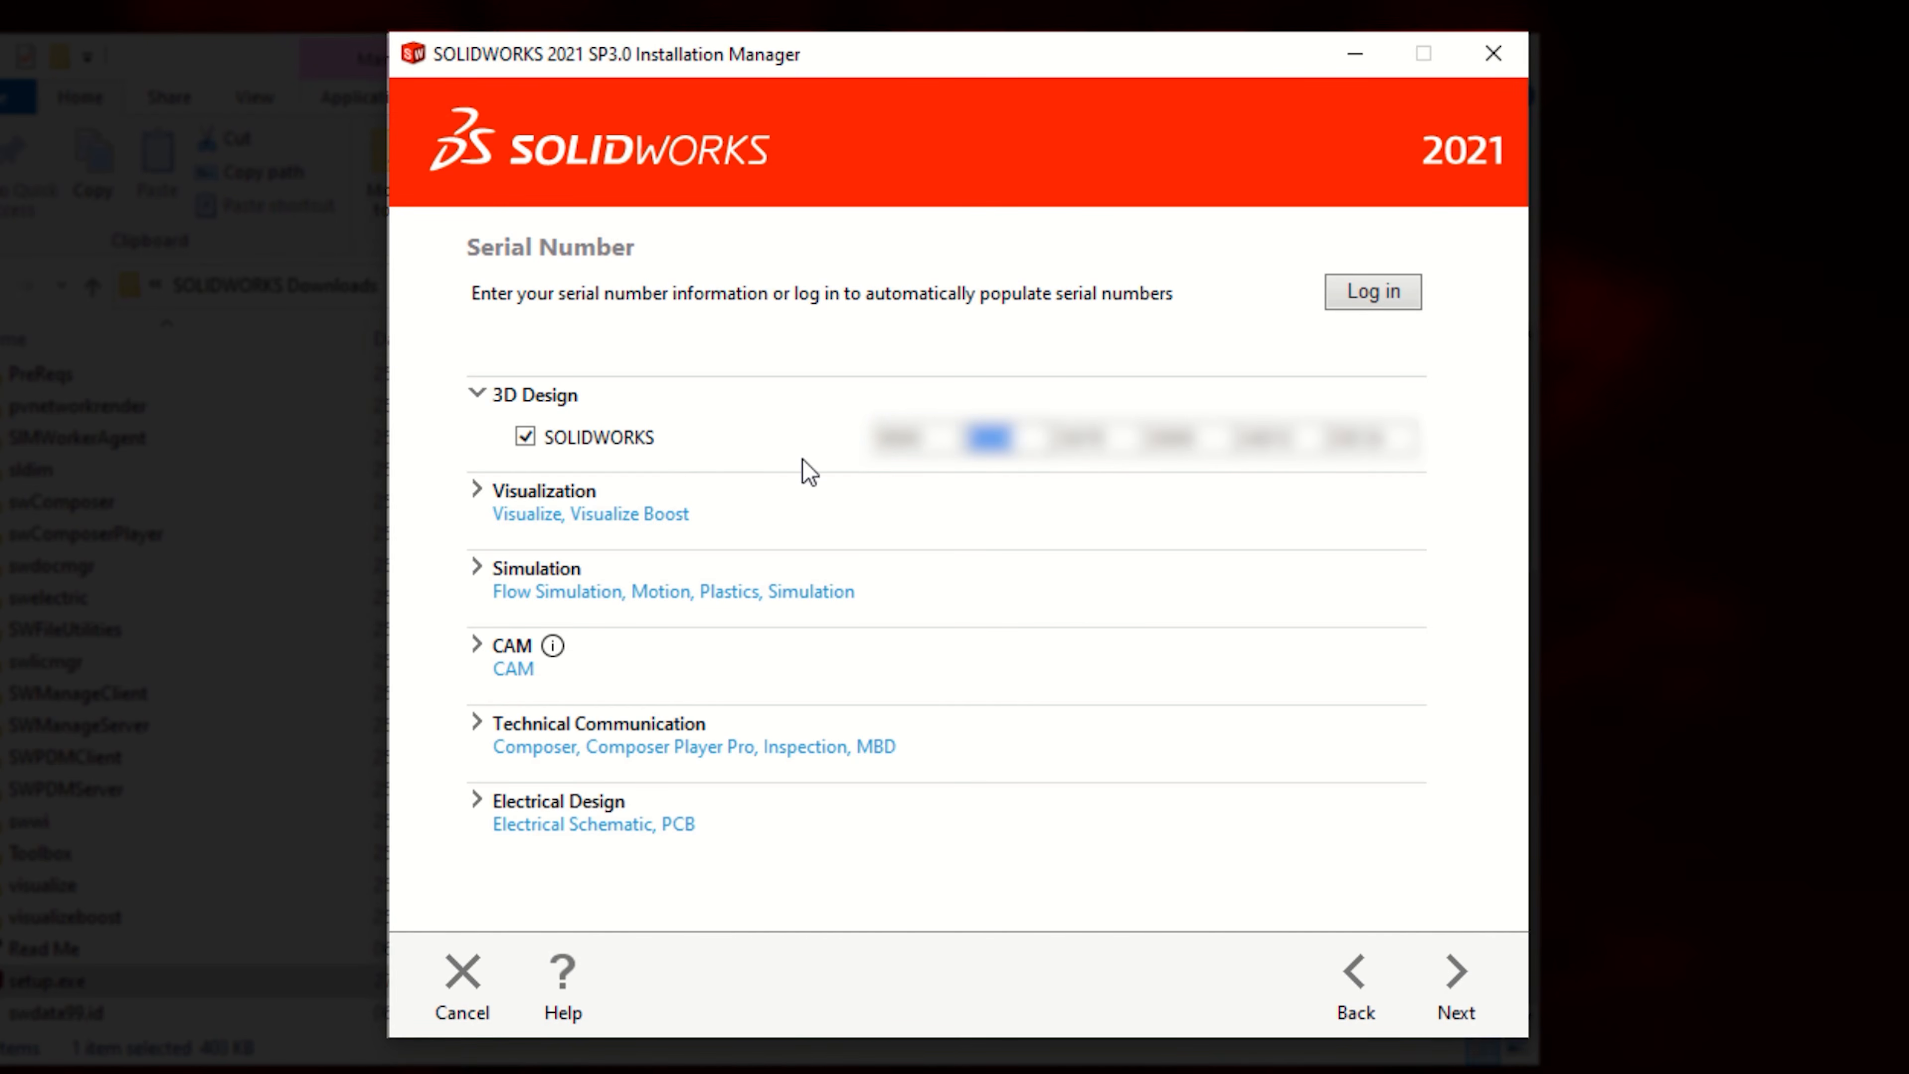
Step: Enable SOLIDWORKS Visualize, paste its serial number, and continue to the summary
left_click(467, 486)
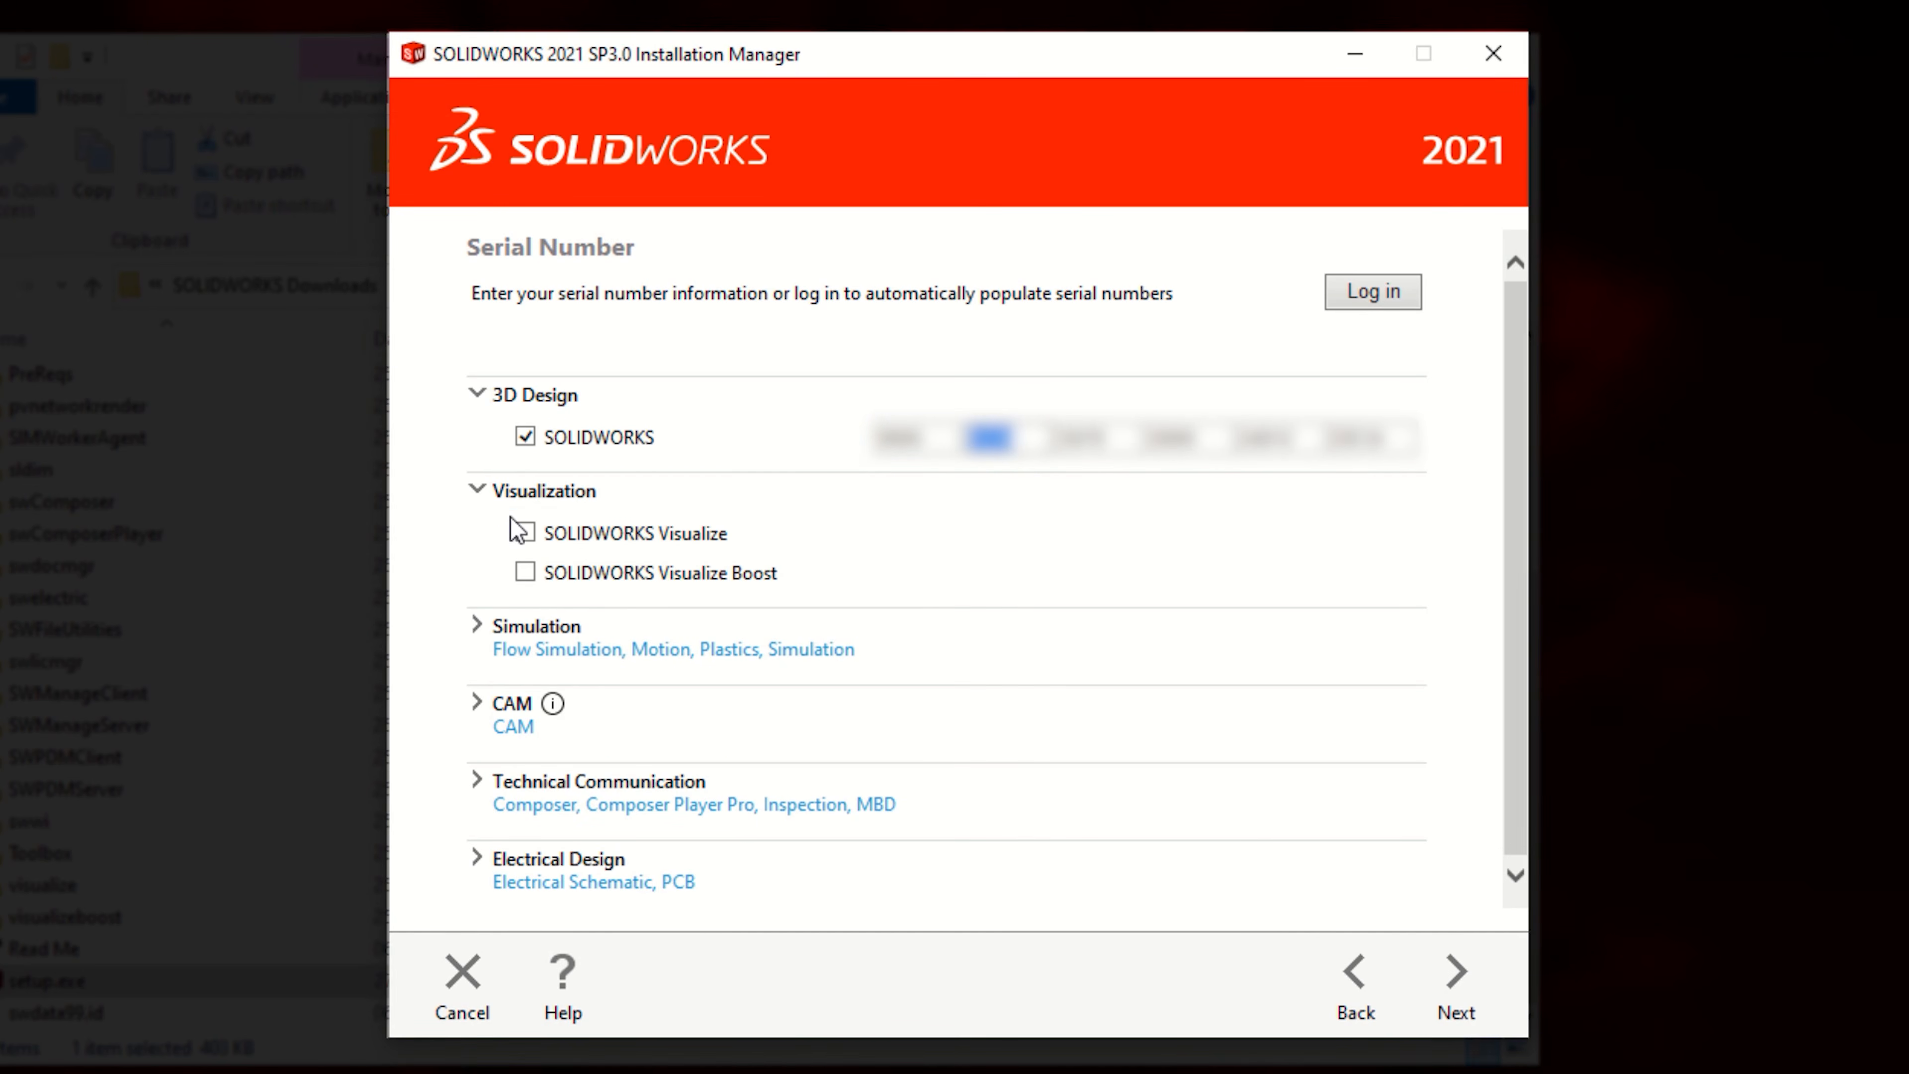
left_click(525, 532)
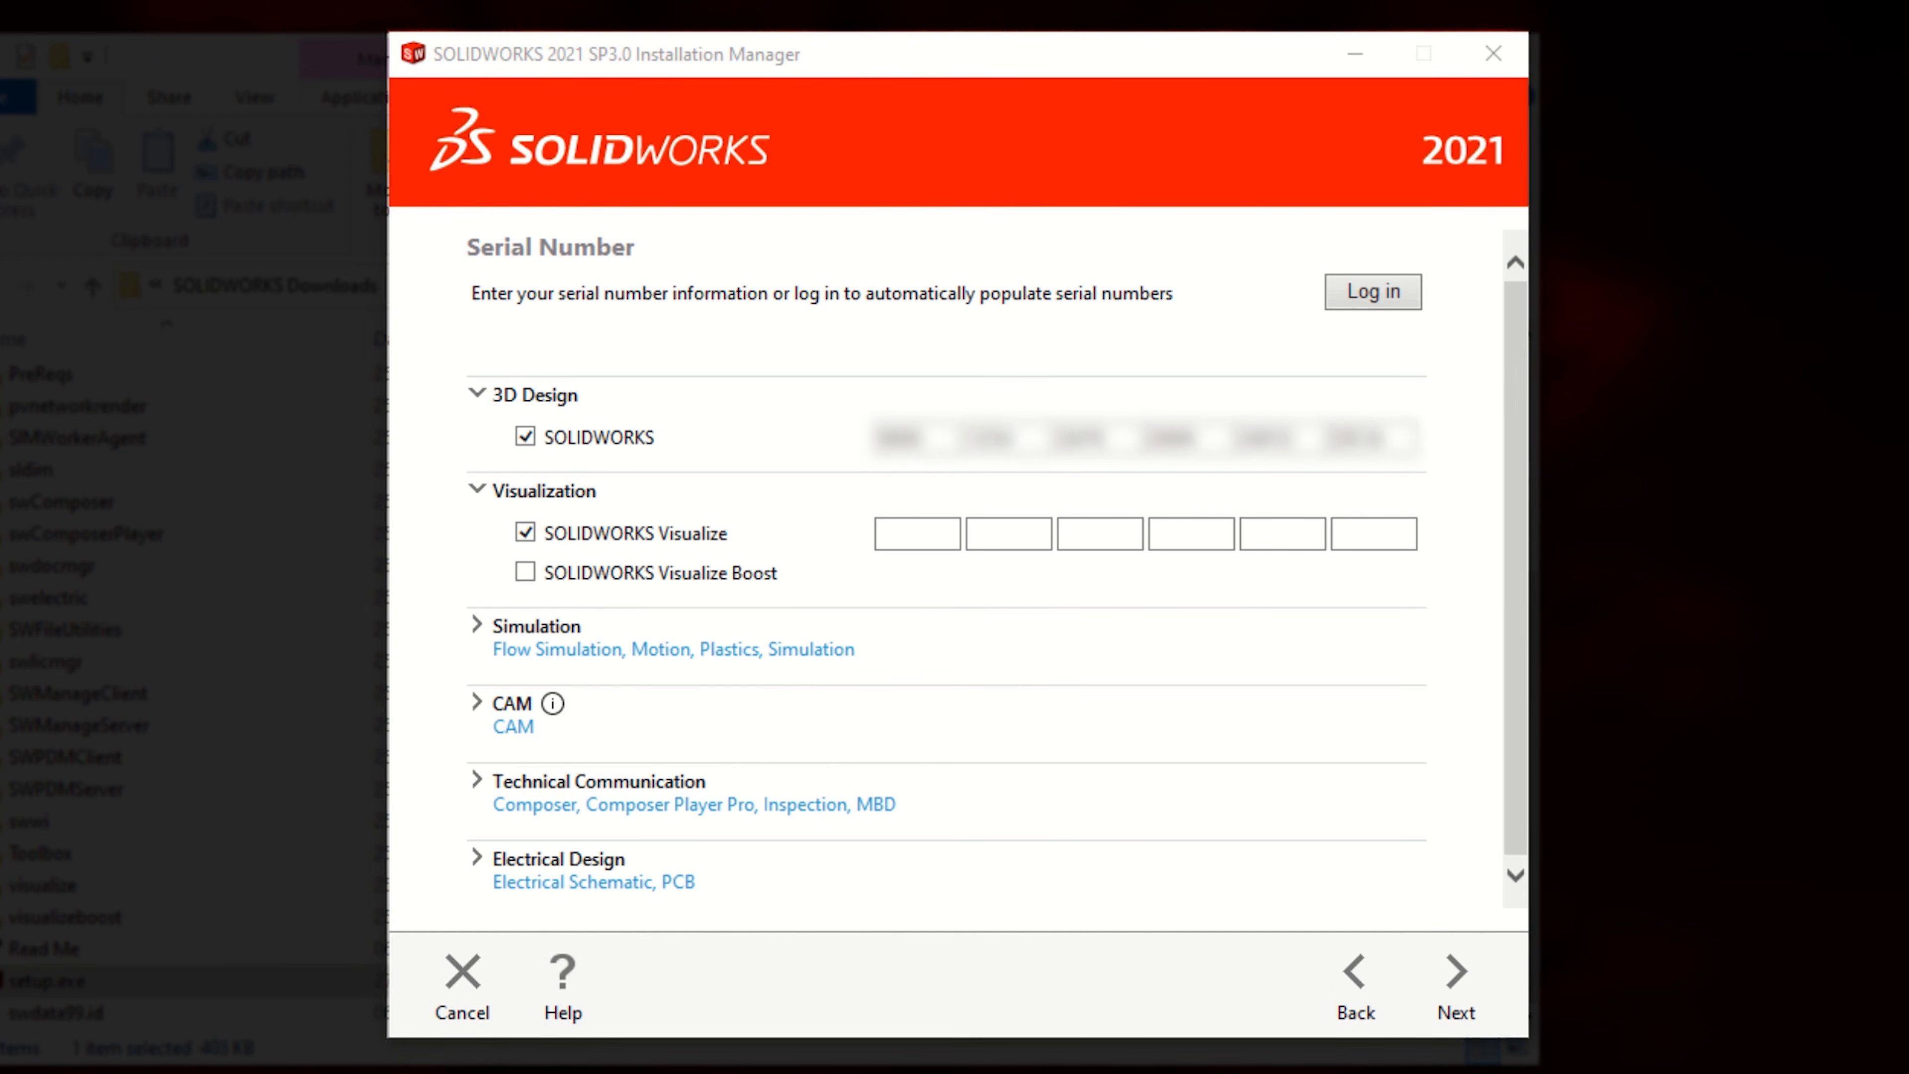
left_click(937, 543)
key("ctrl+v")
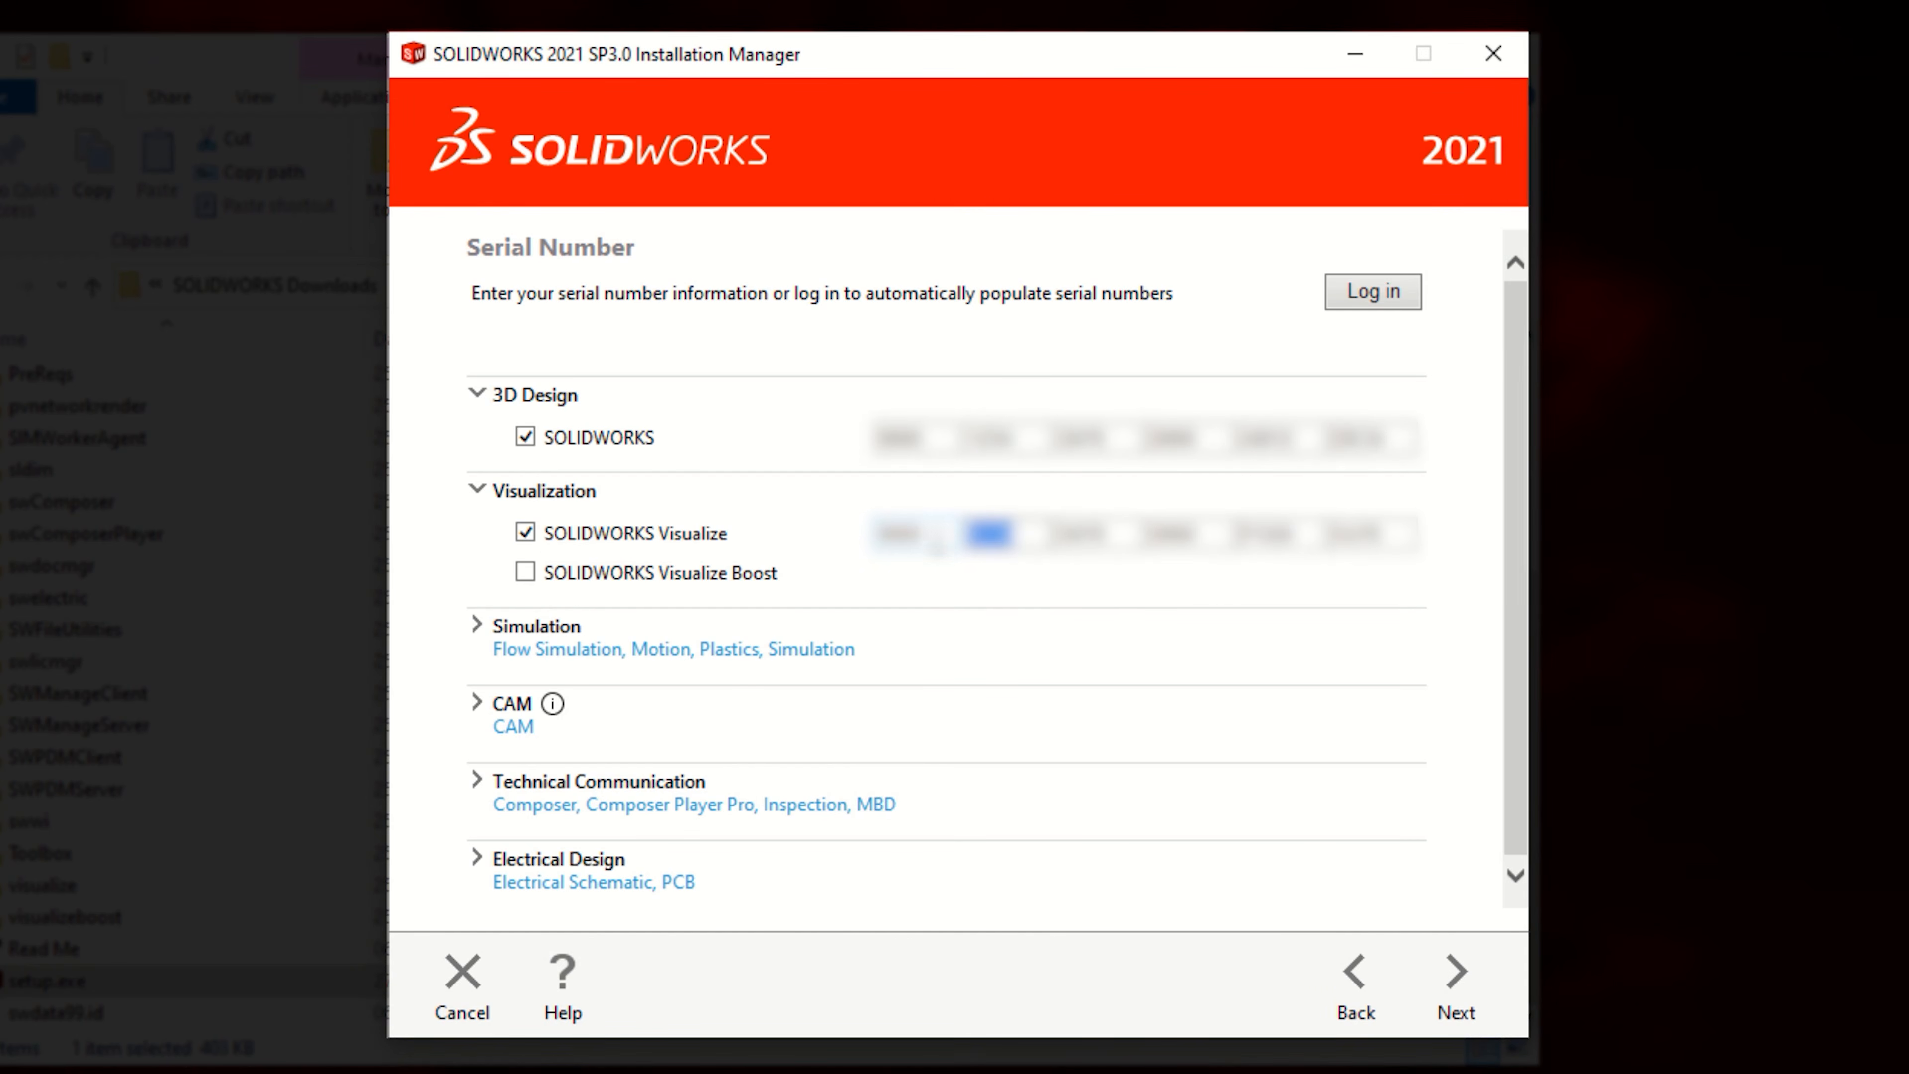
left_click(1454, 981)
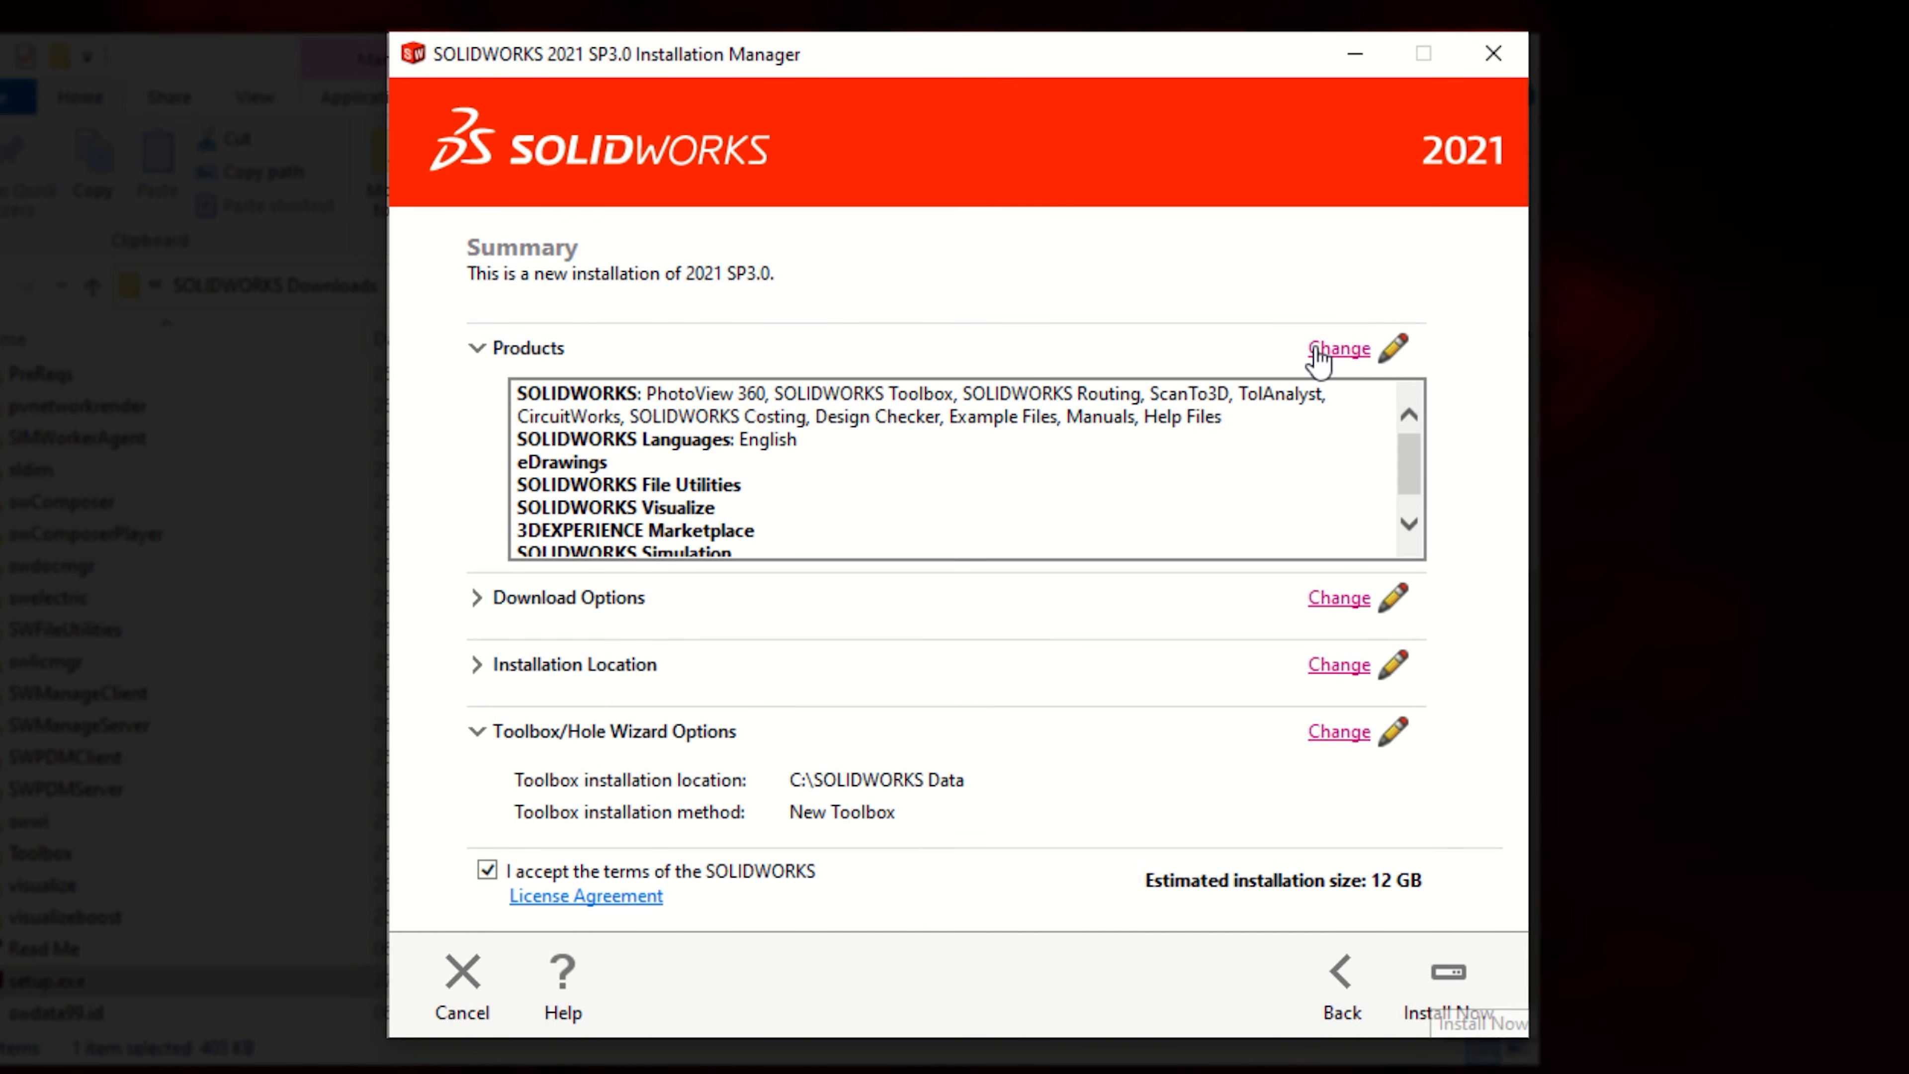
Step: Review the product selection and the download options, returning to the summary each time
left_click(1339, 350)
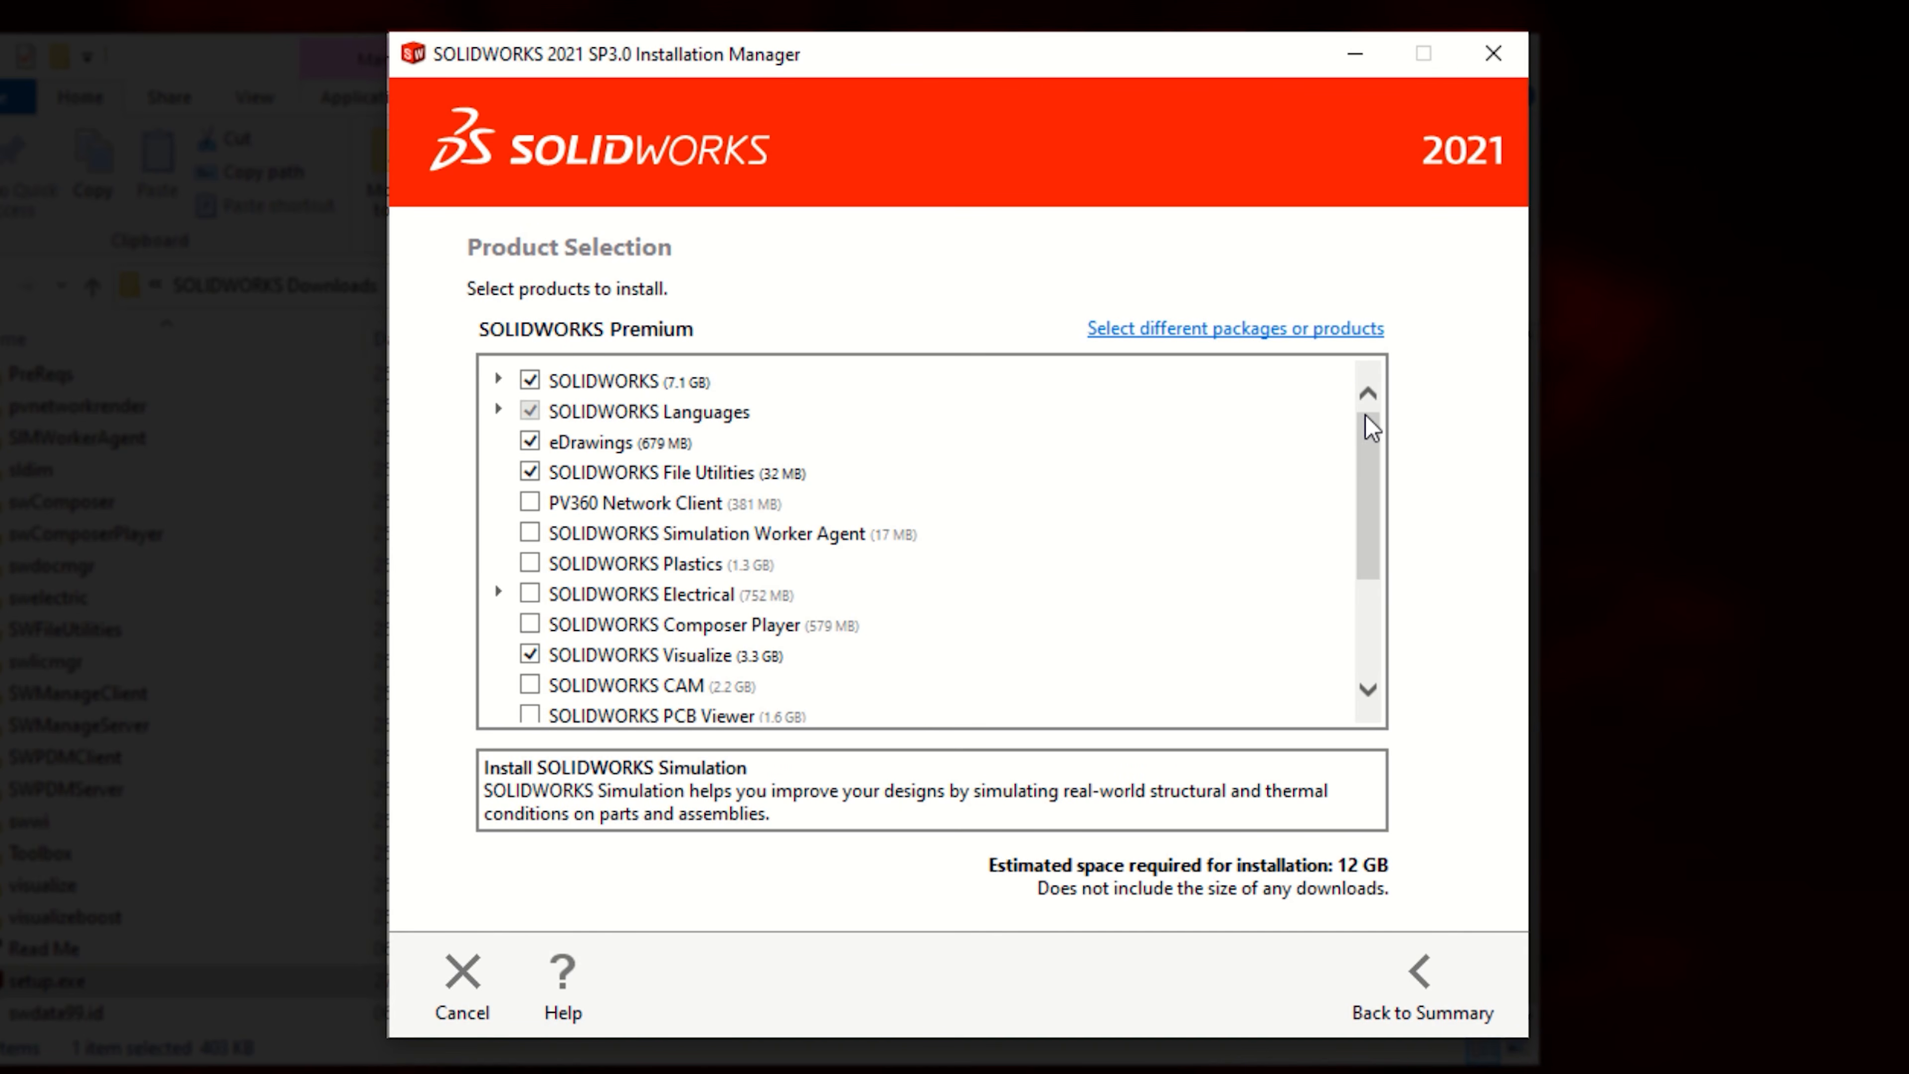
left_click_drag(1368, 459, 1366, 564)
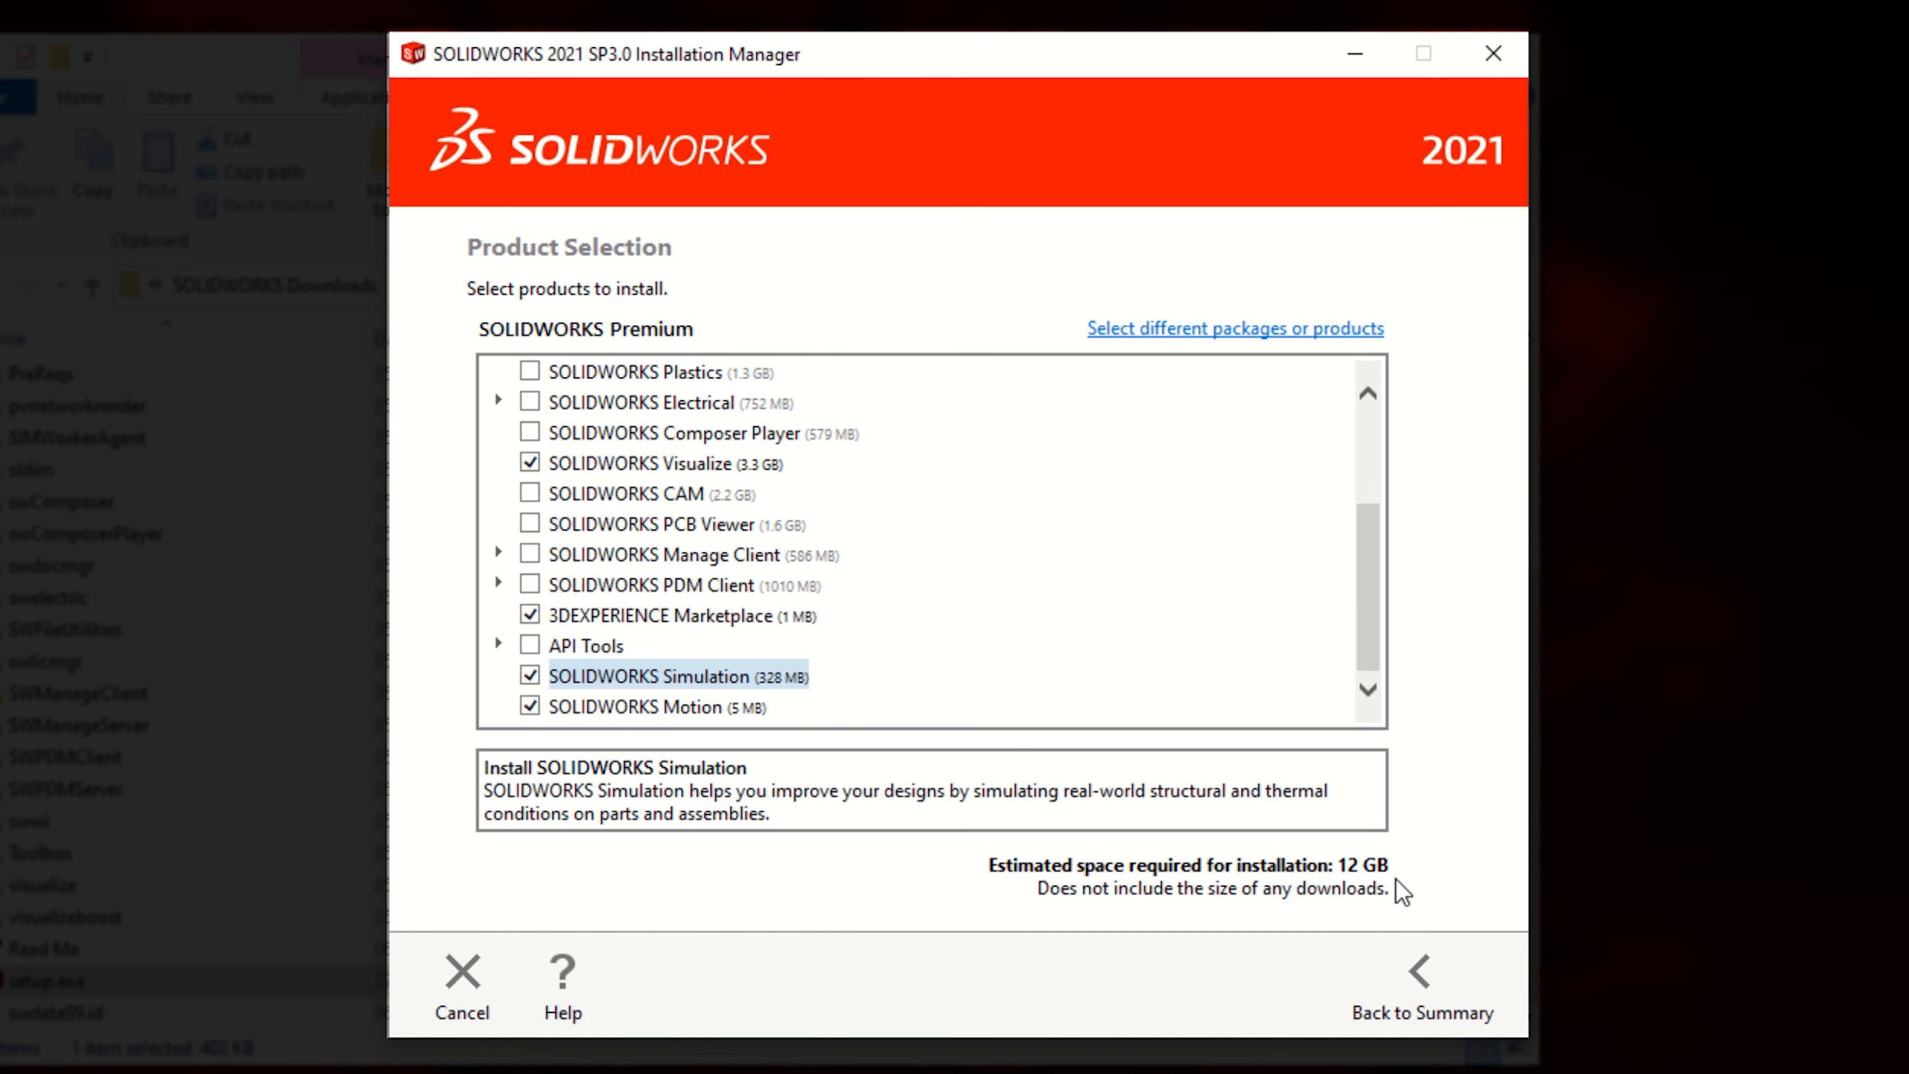
left_click(1418, 989)
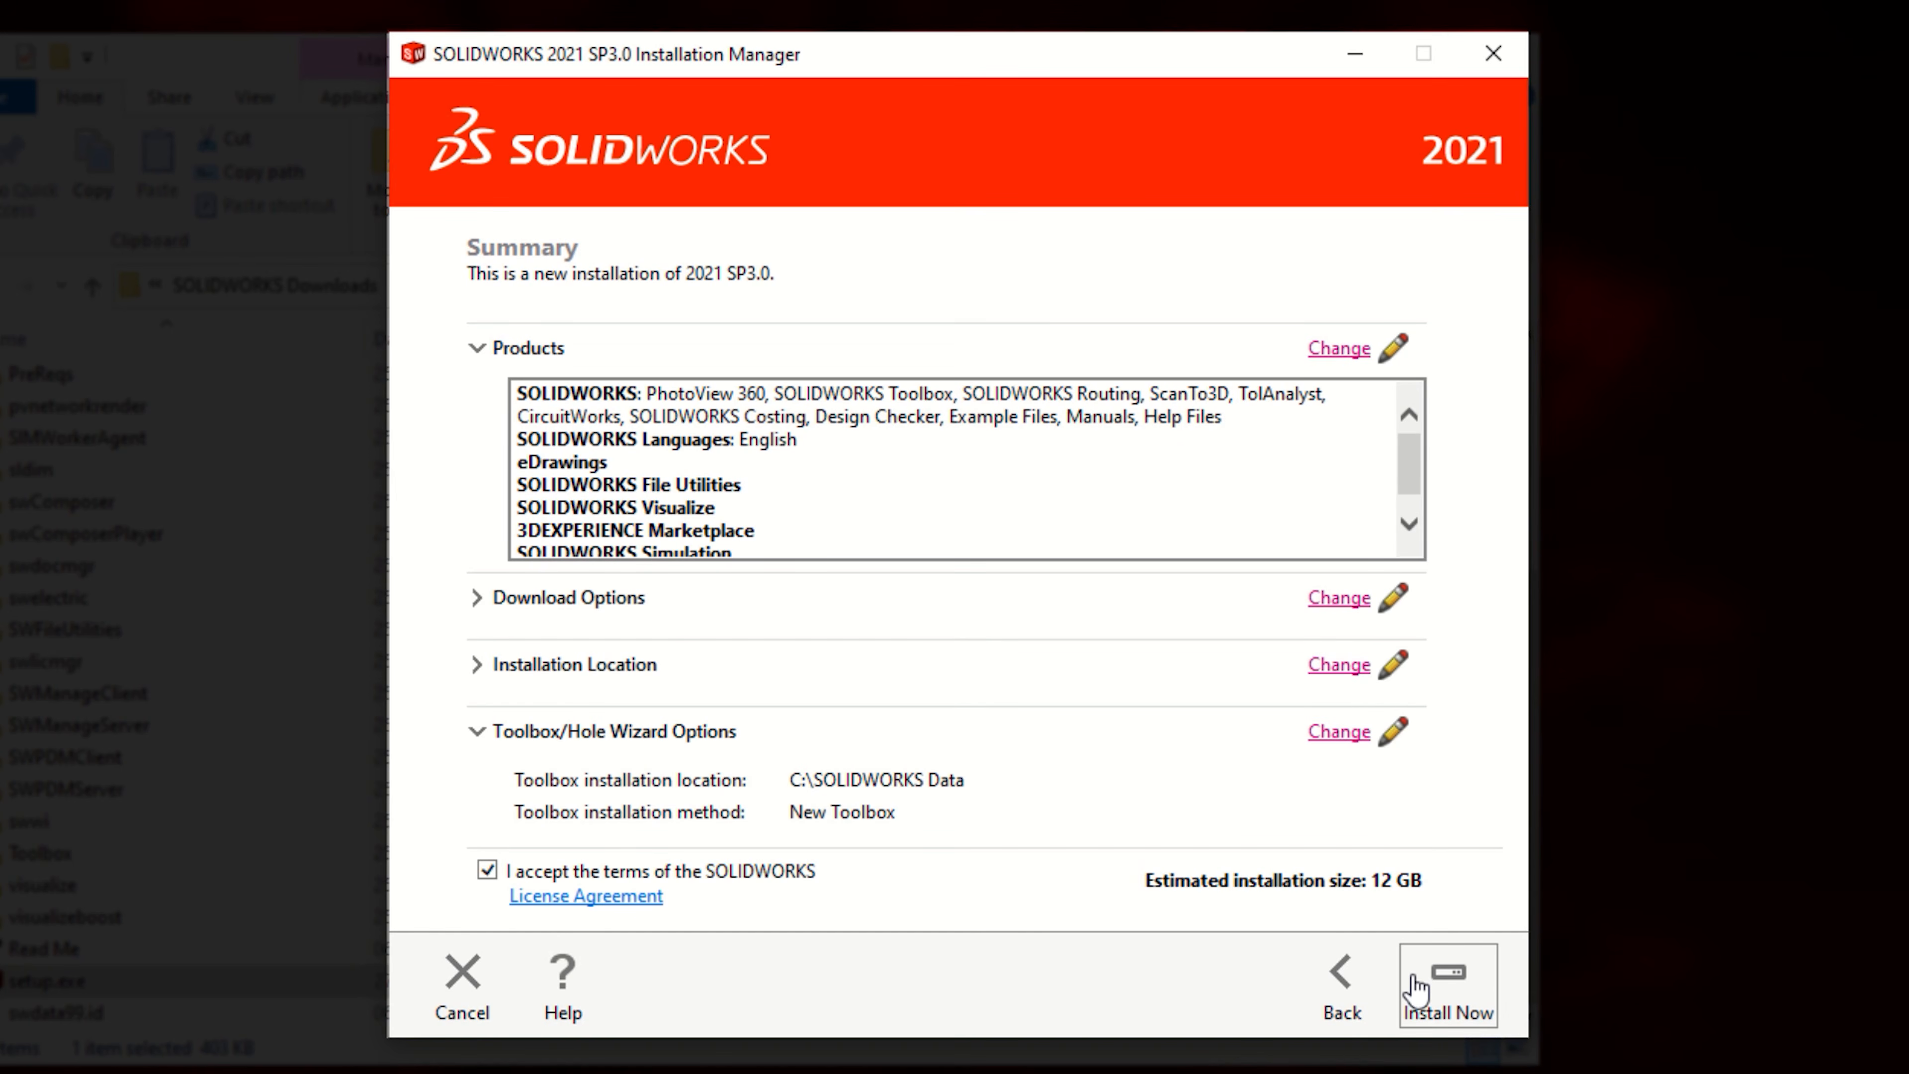
left_click(1342, 599)
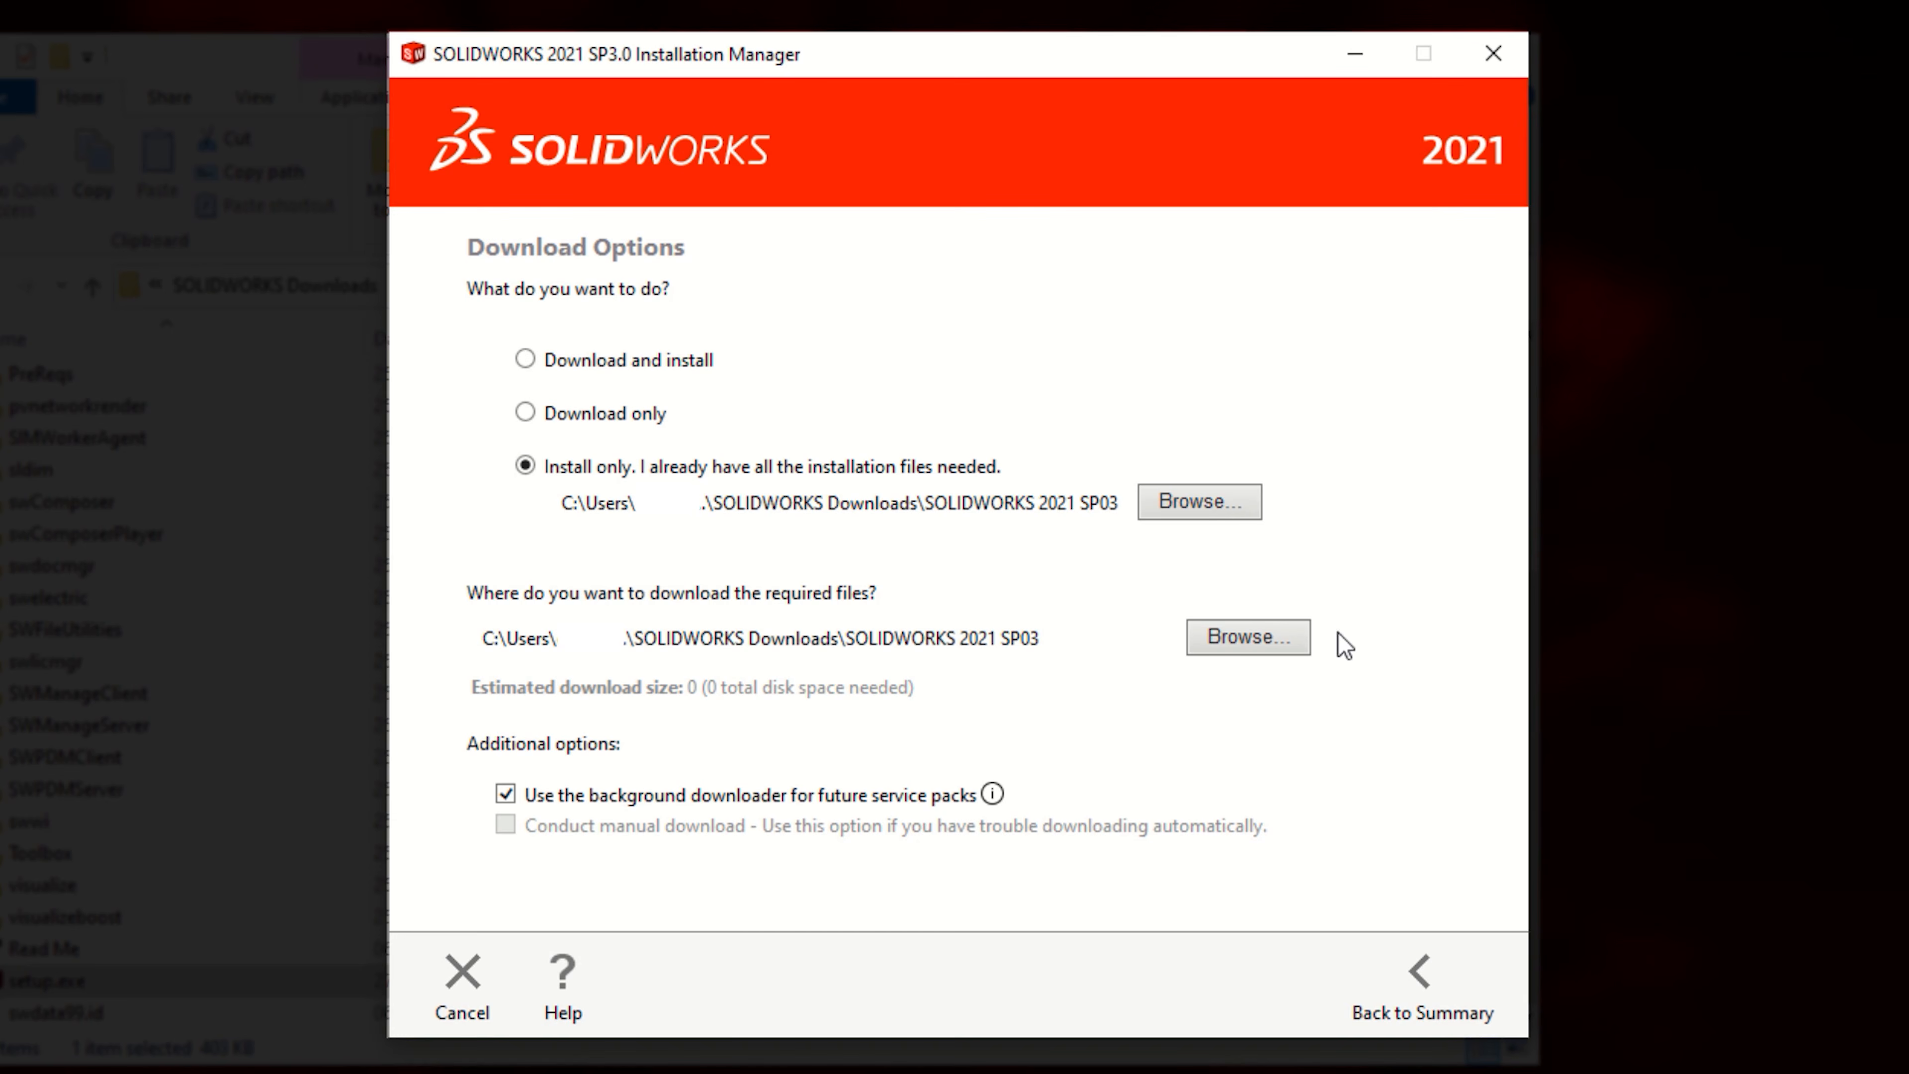
left_click(1413, 978)
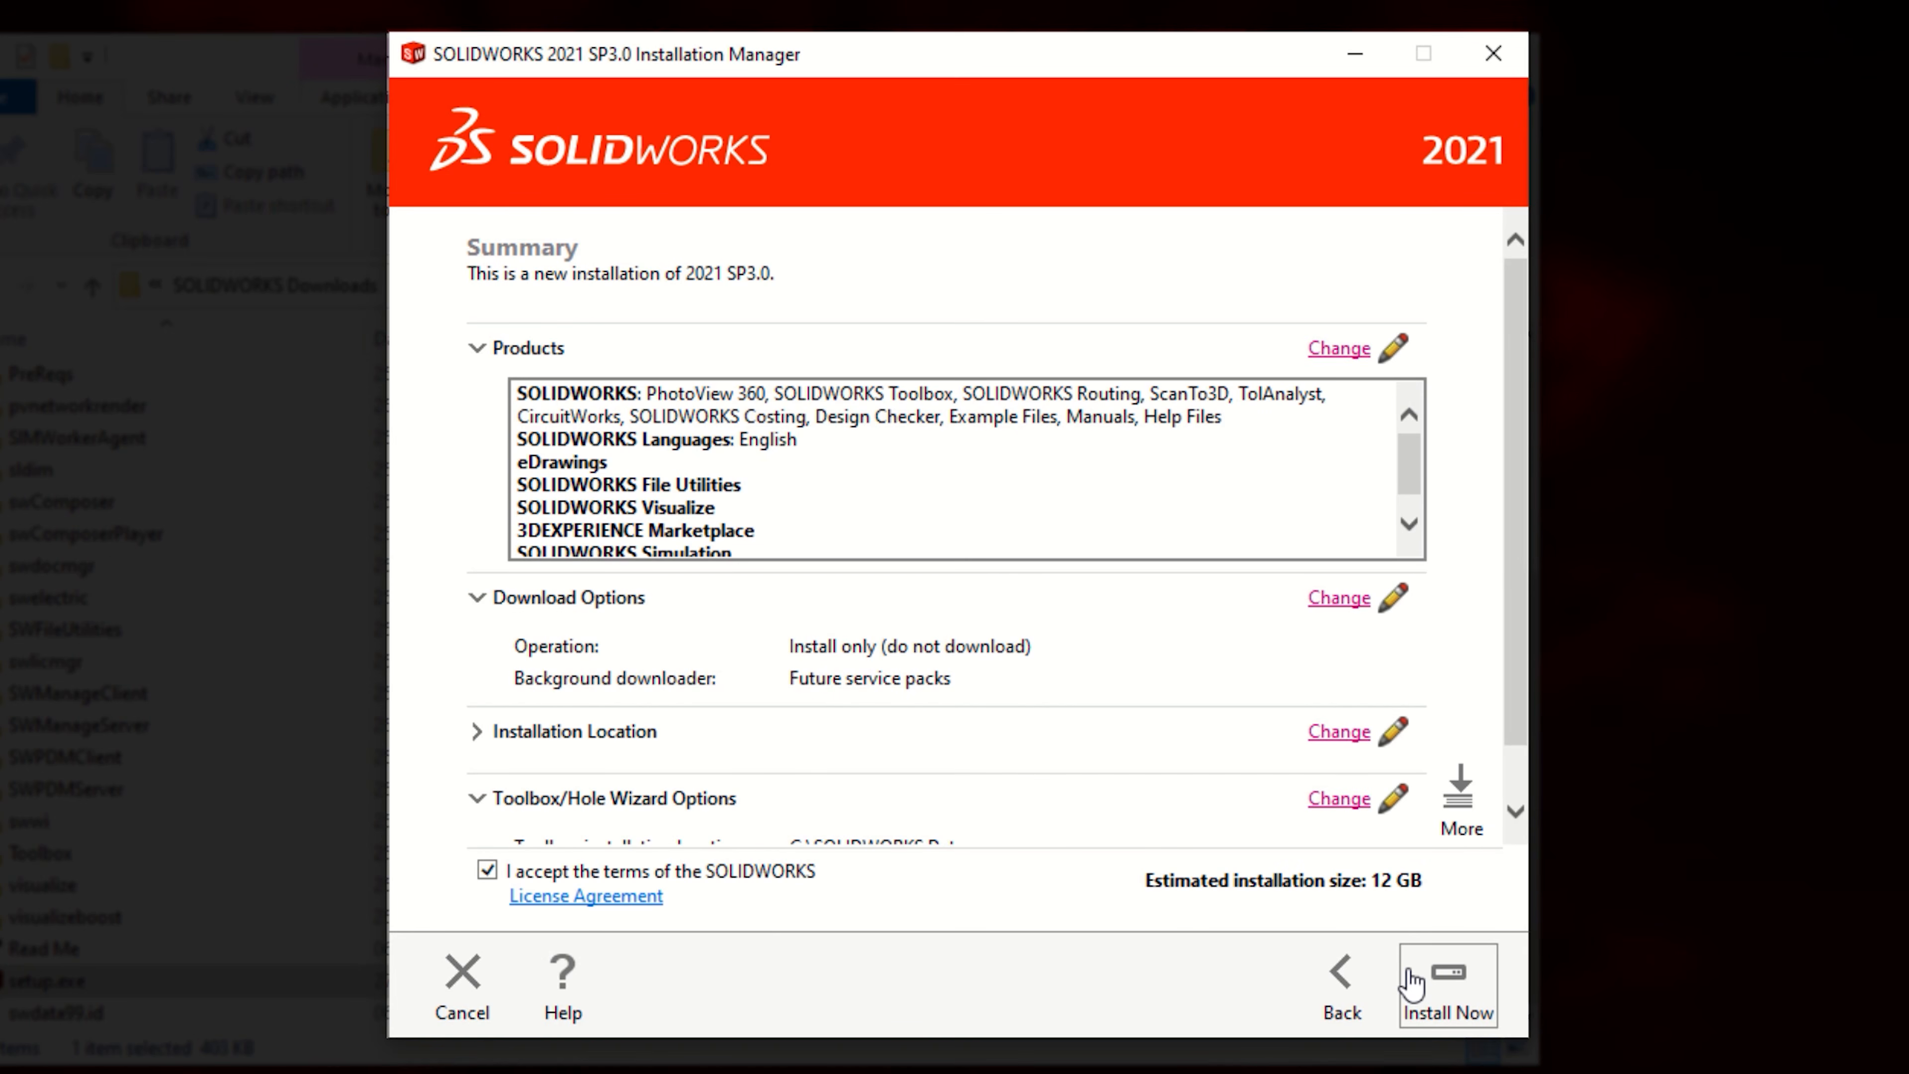
Step: Set the installation location to C:\Program Files\SOLIDWORKS Corp 2021 and return to the summary
left_click(1345, 740)
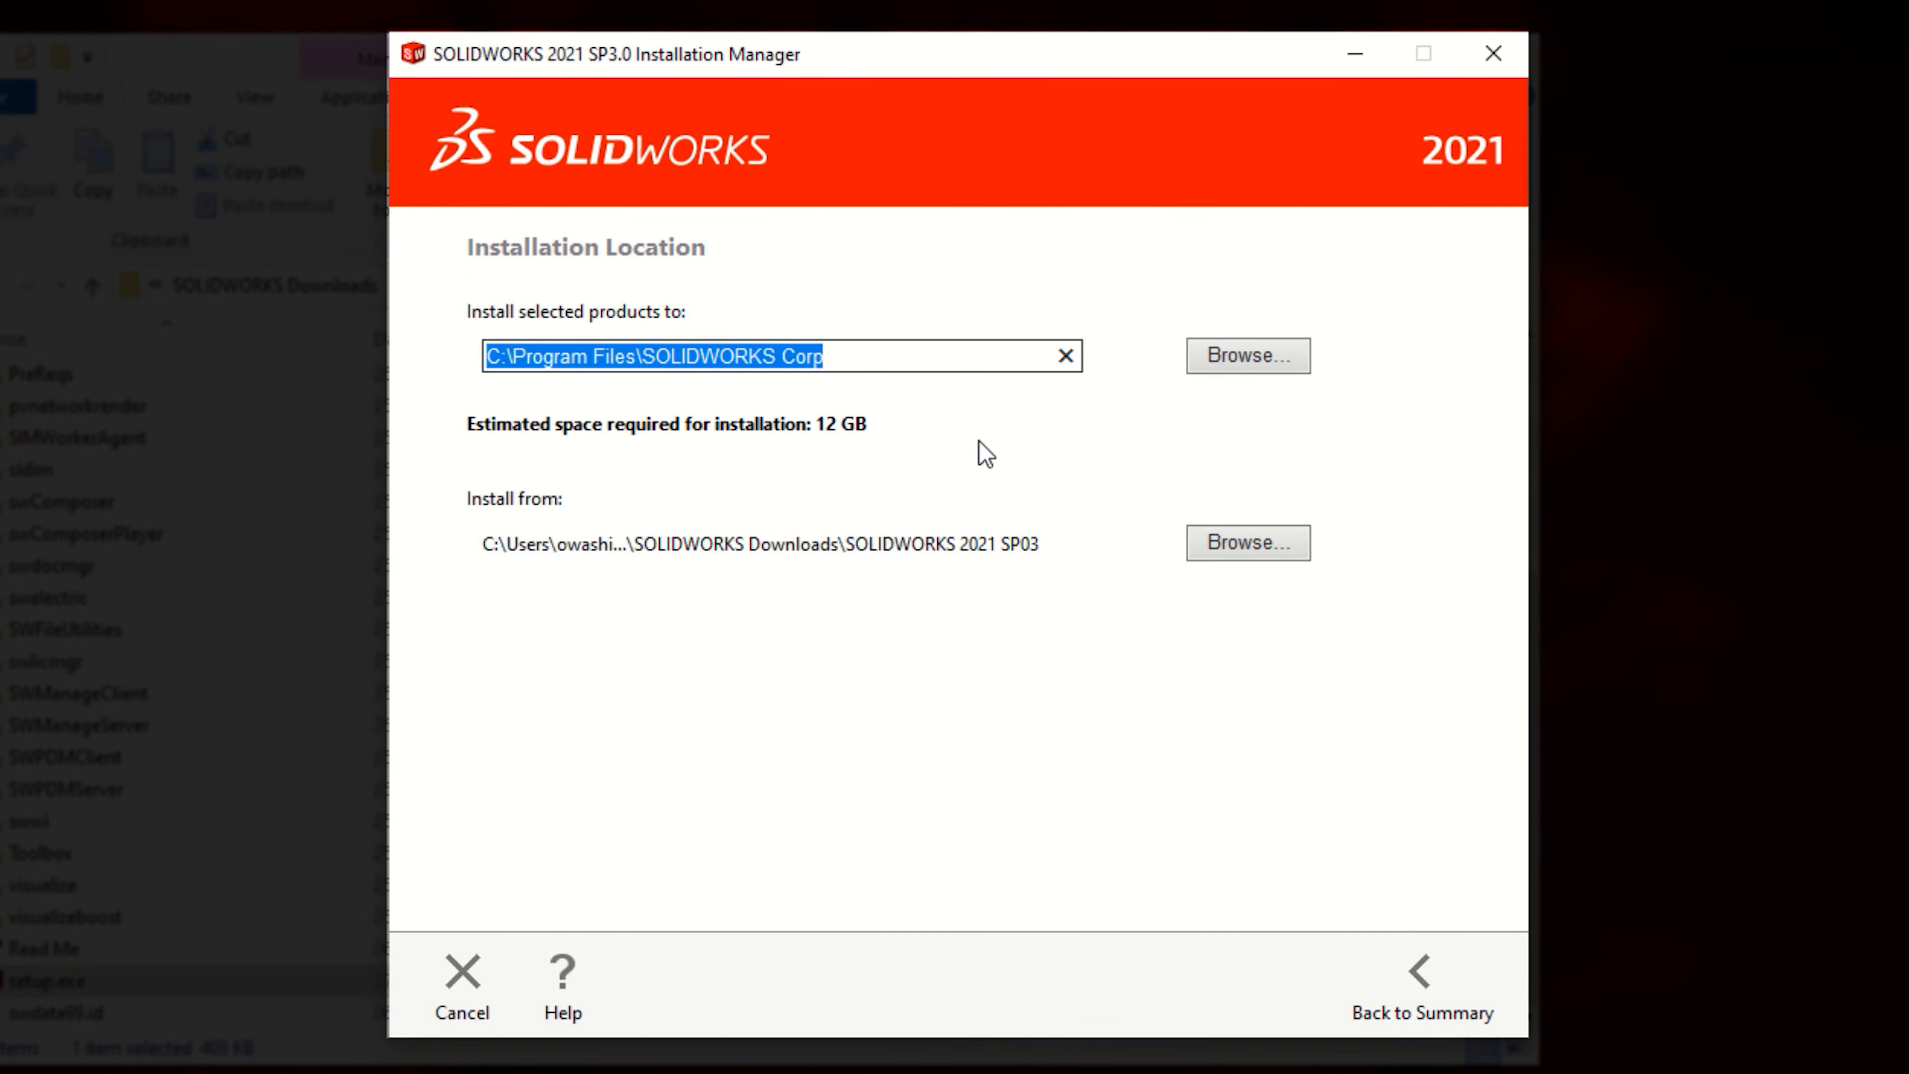
left_click(910, 361)
type("2021")
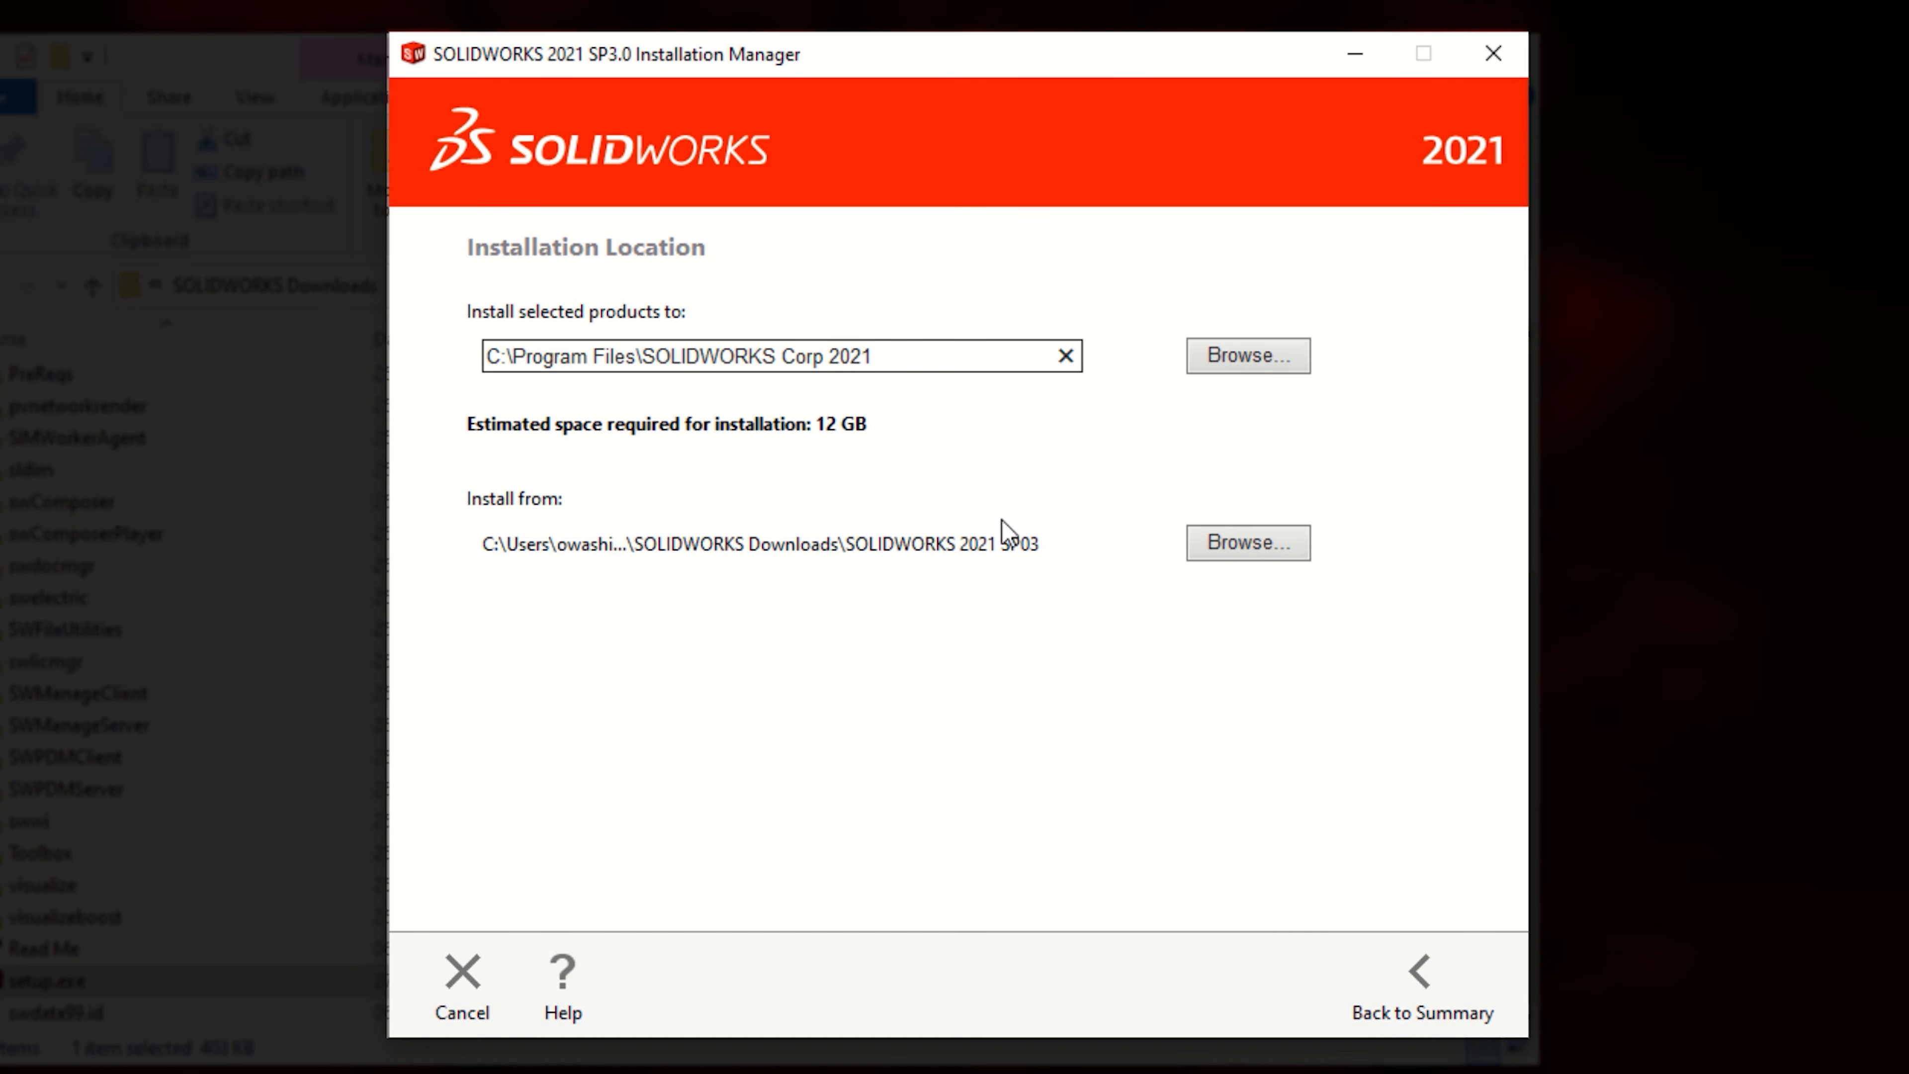
left_click(1389, 992)
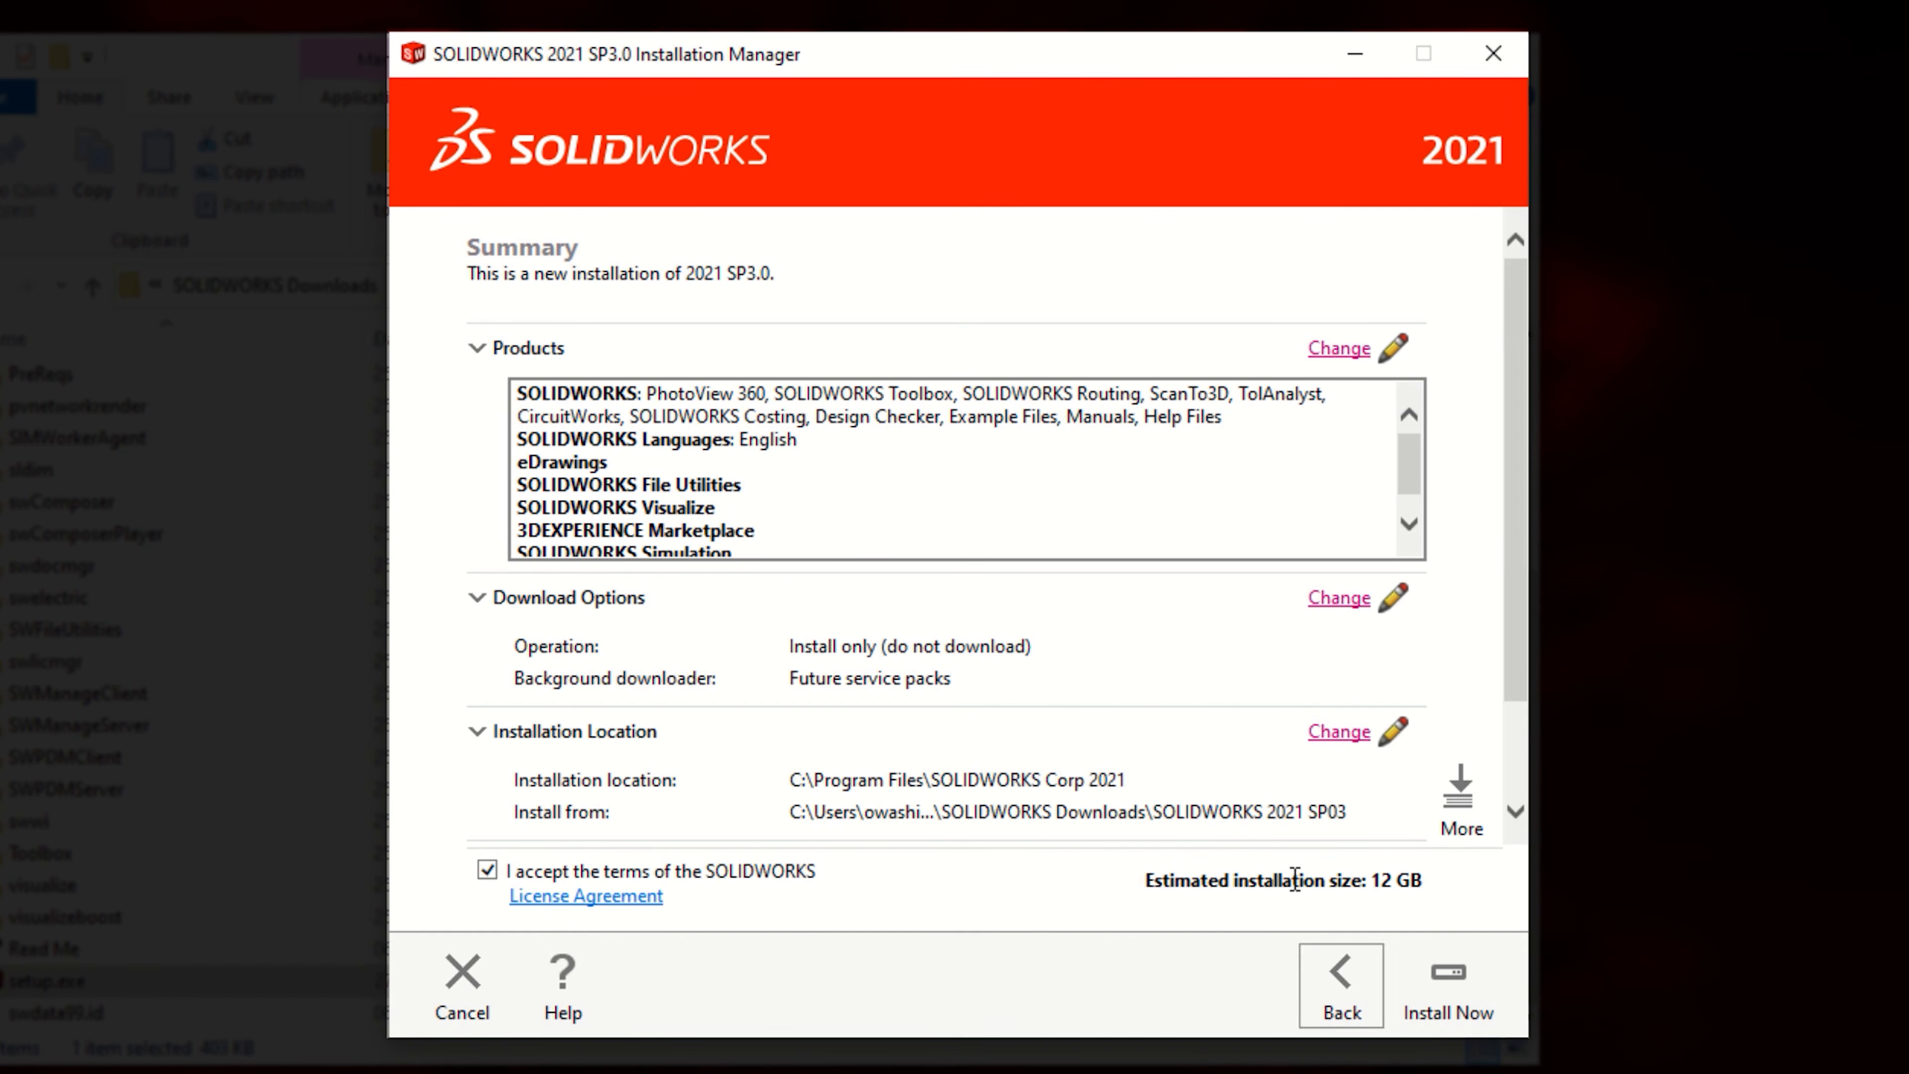
Step: Set the new Toolbox location to C:\SOLIDWORKS Data 2021 and start the installation
scroll(1235, 775, "down", 2)
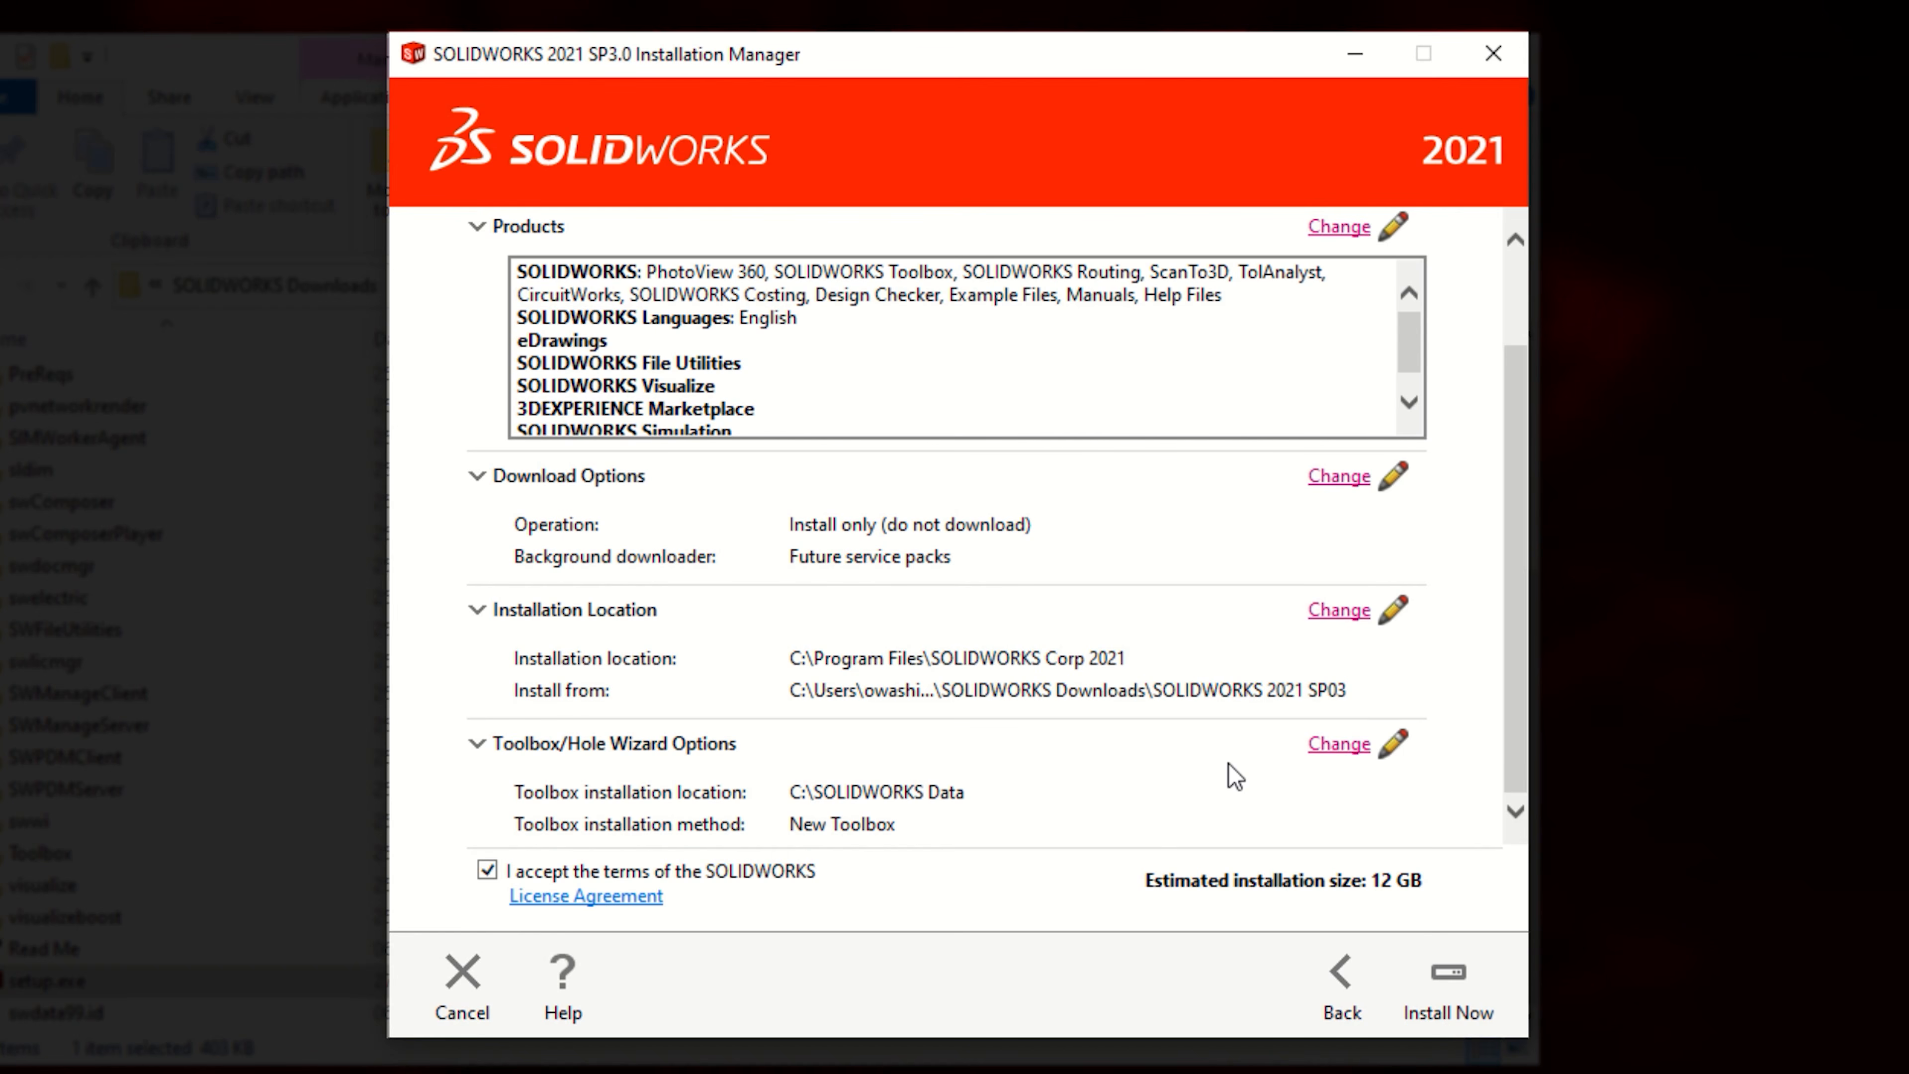
left_click(1331, 752)
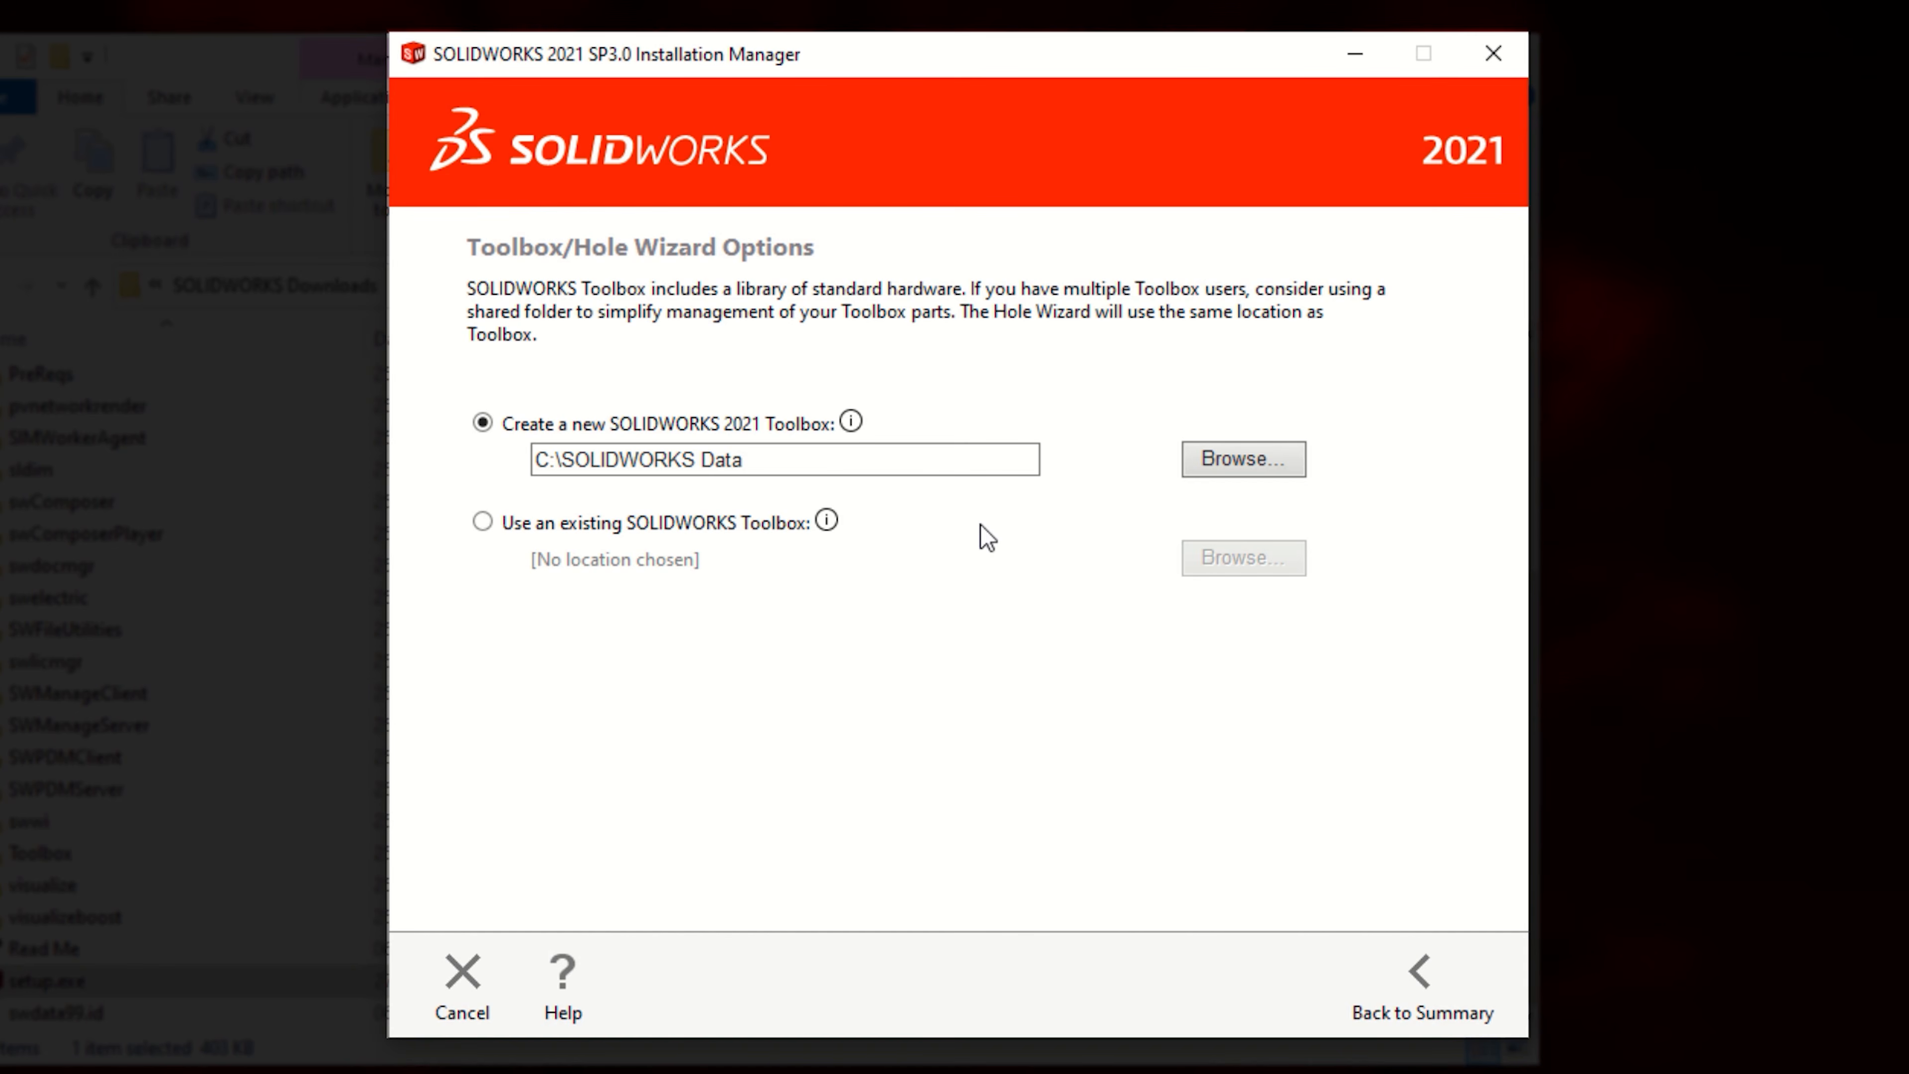
left_click(907, 460)
type("2021")
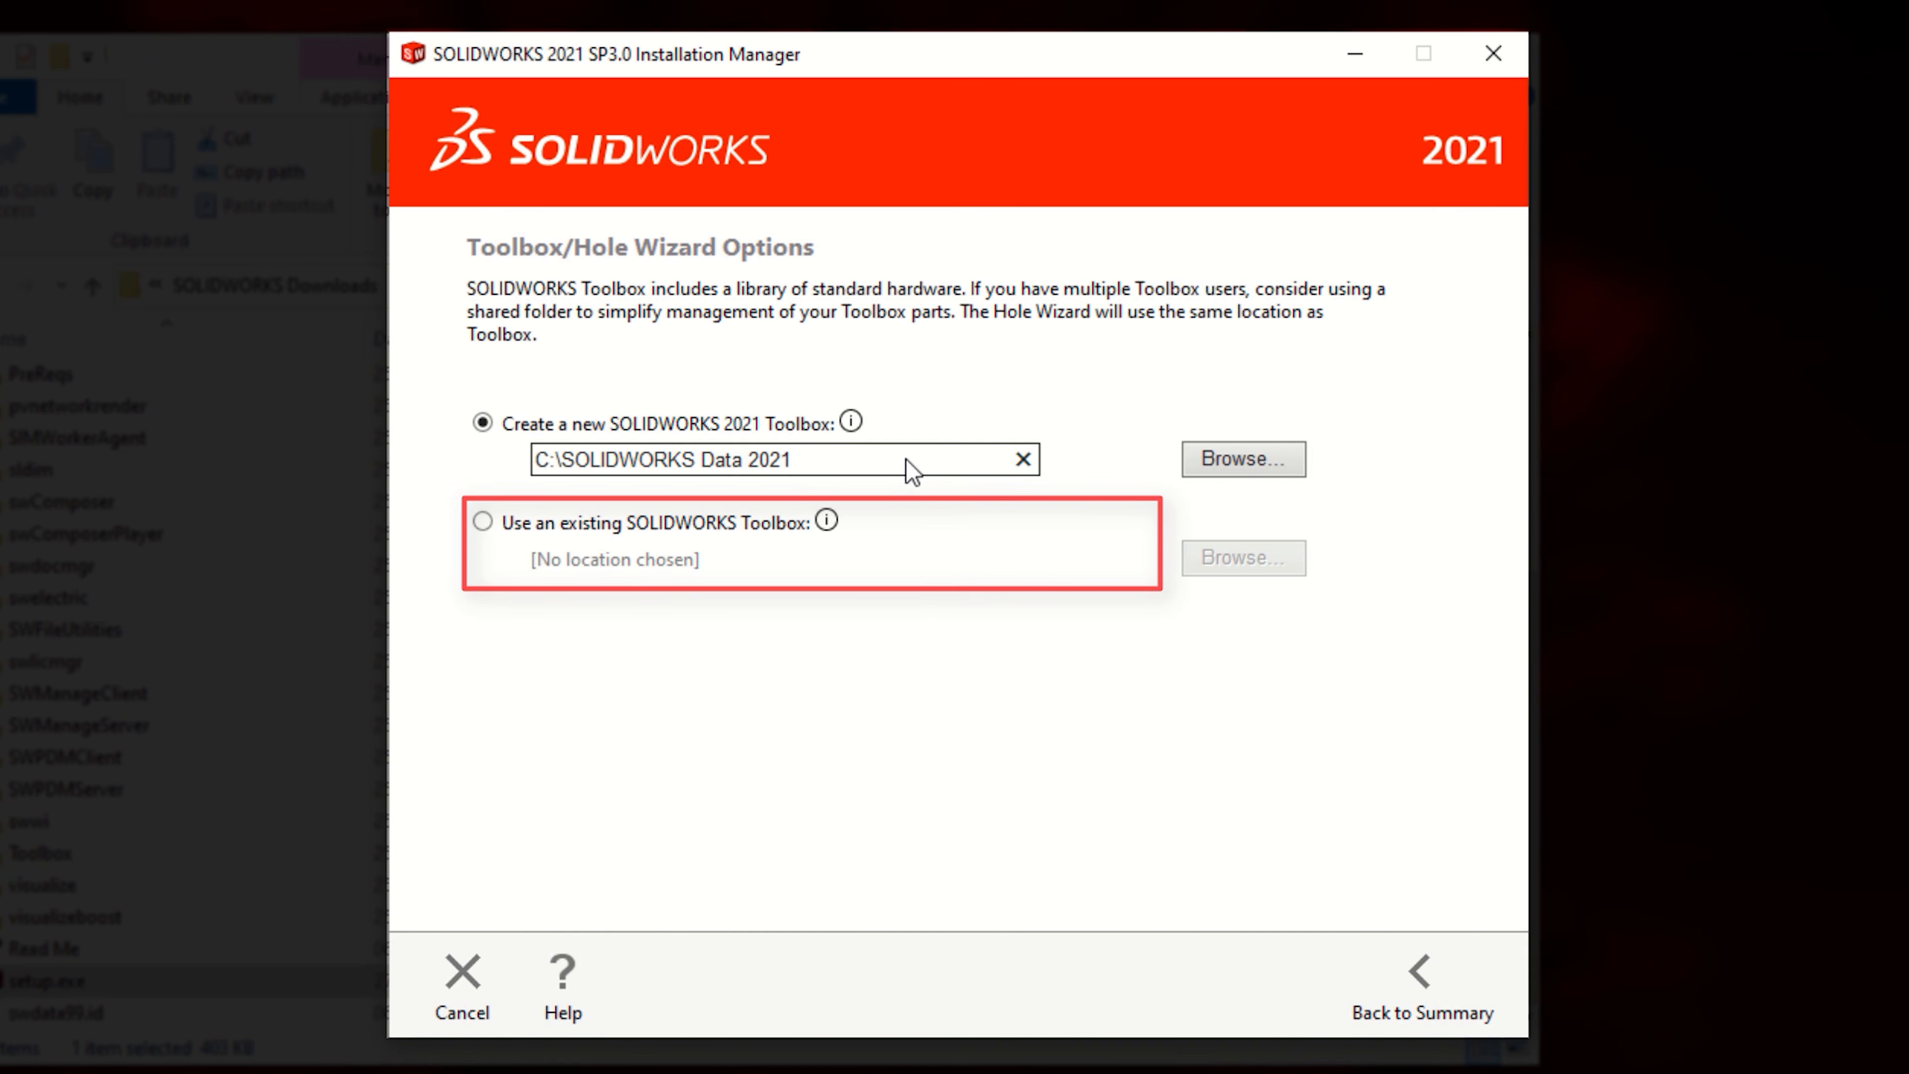
left_click(1447, 982)
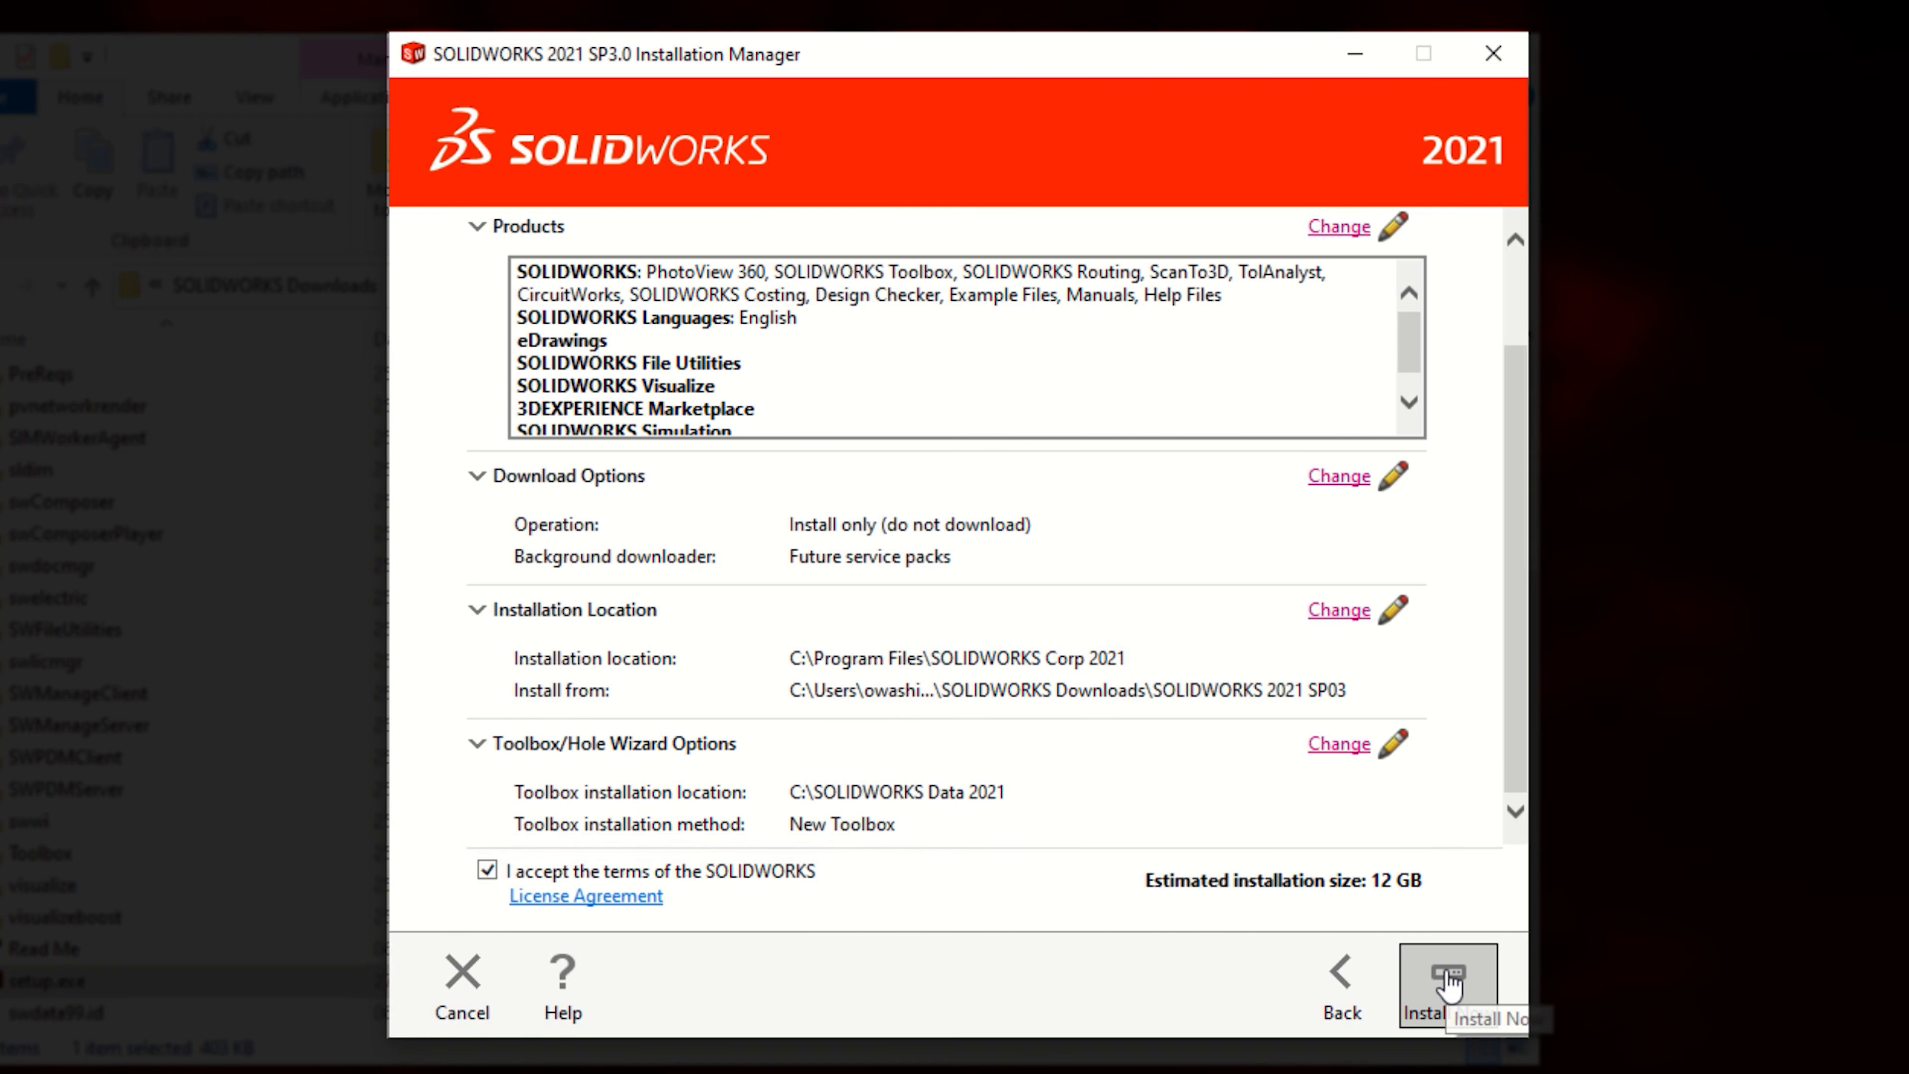
left_click(1449, 981)
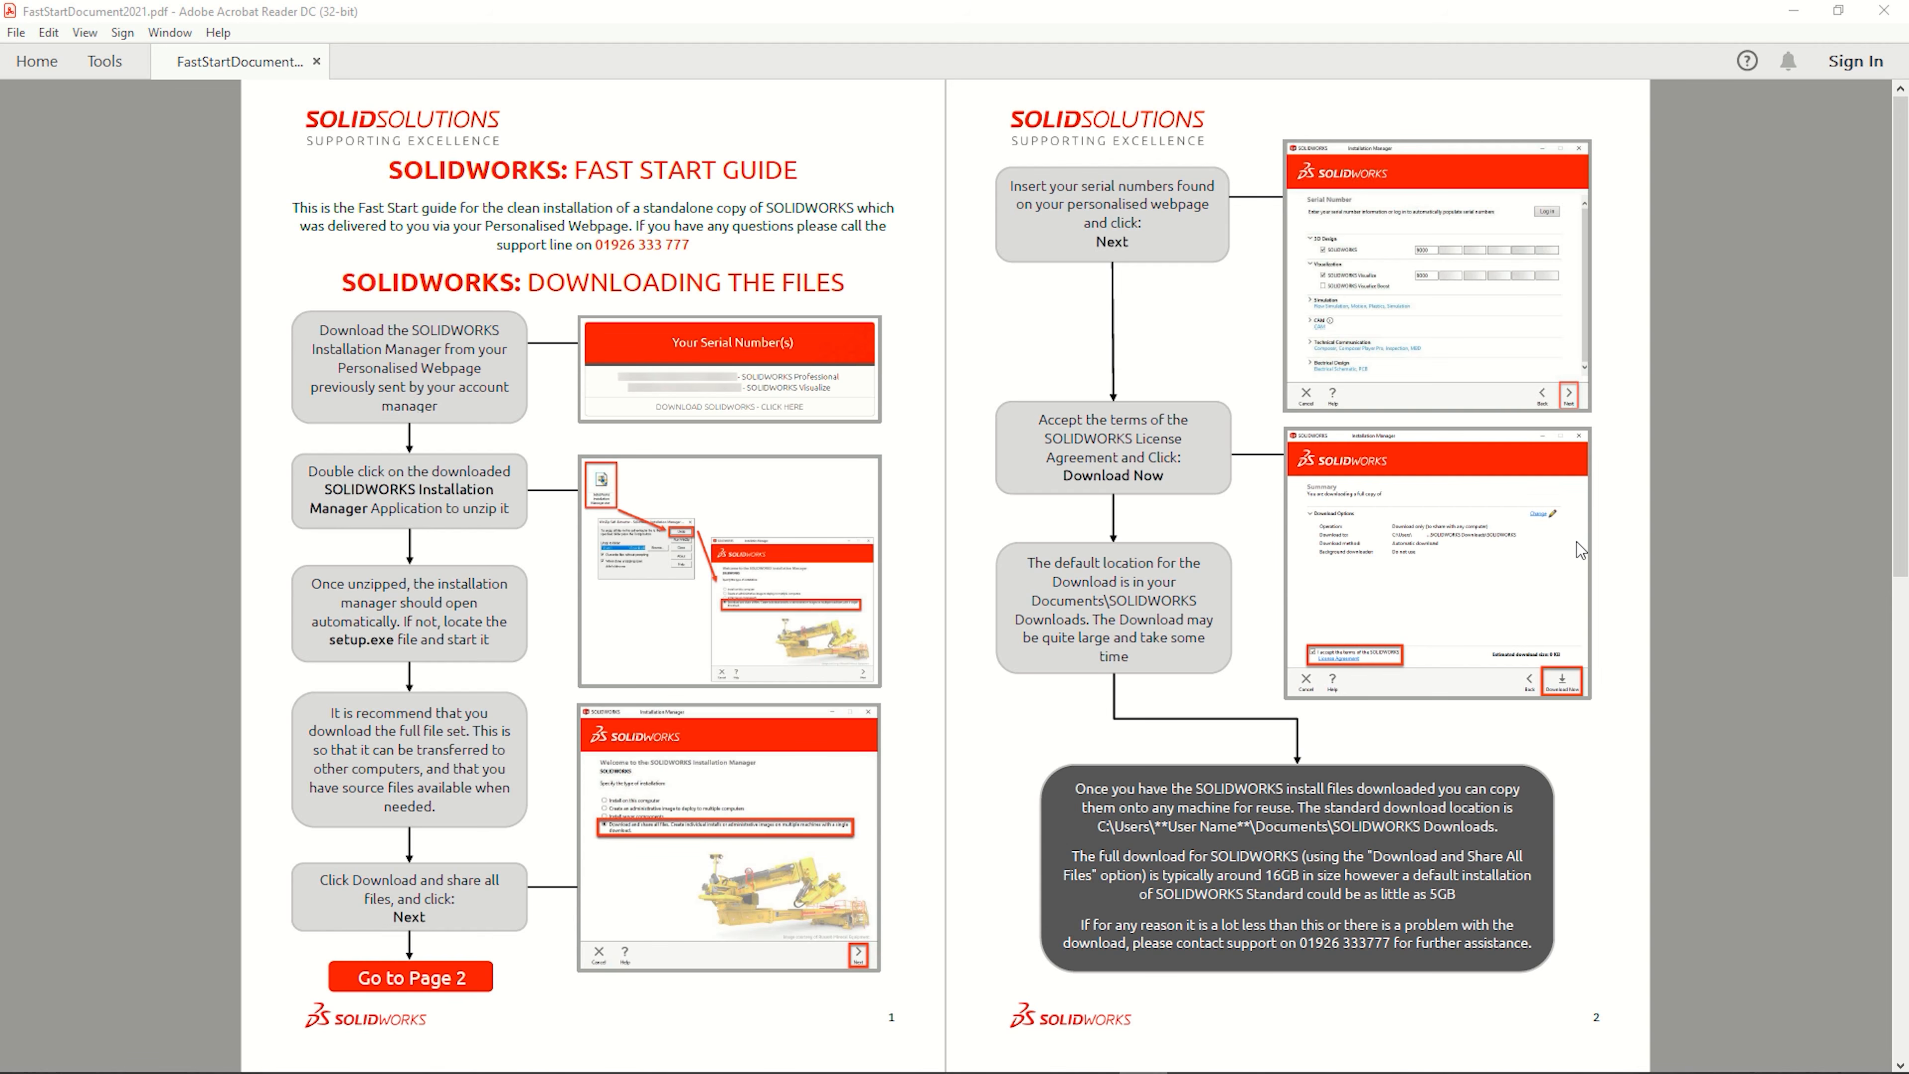
scroll(1576, 541, "down", 1)
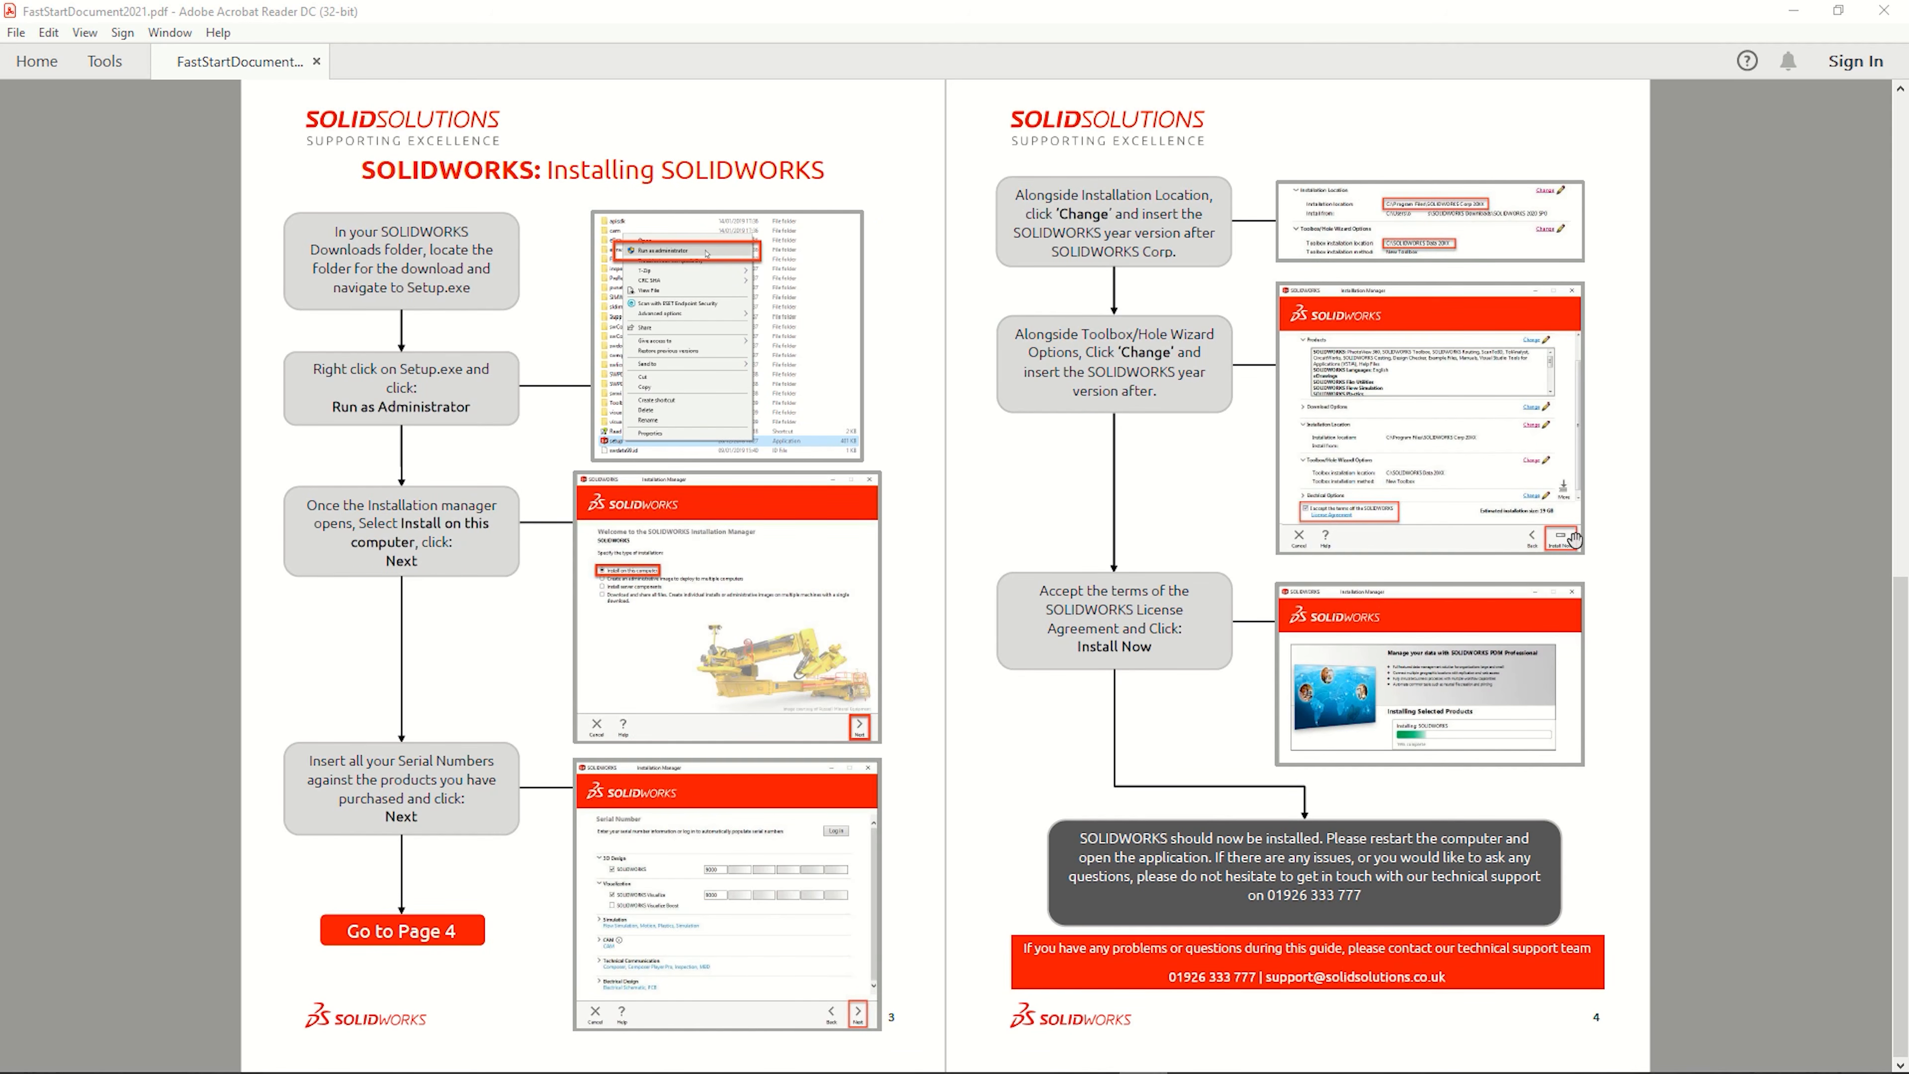